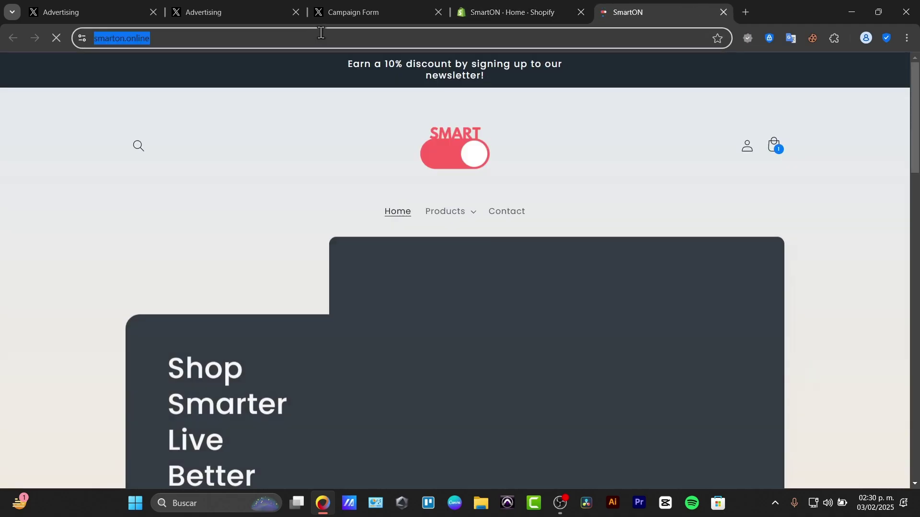
- Paste the SmartON store address as the Website URL, review, and launch the campaign
key("ctrl+c")
left_click(352, 12)
left_click(408, 316)
key("ctrl+v")
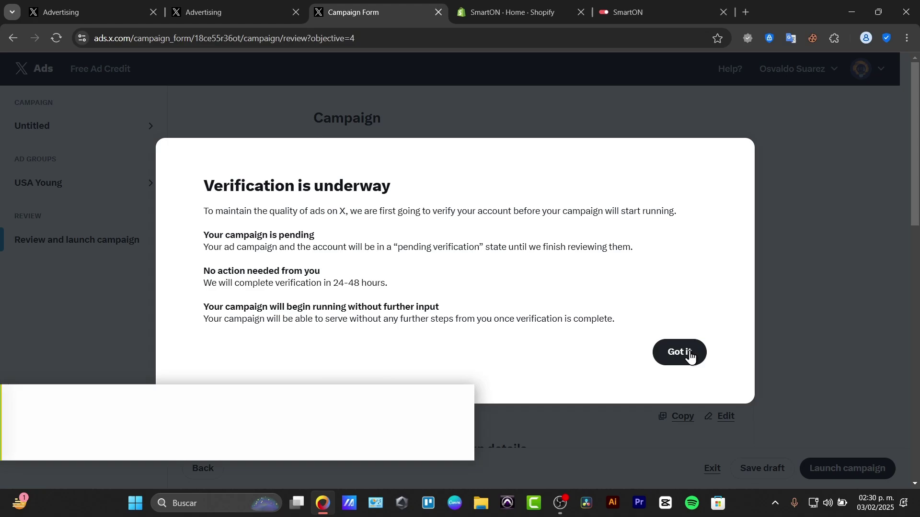
left_click(679, 352)
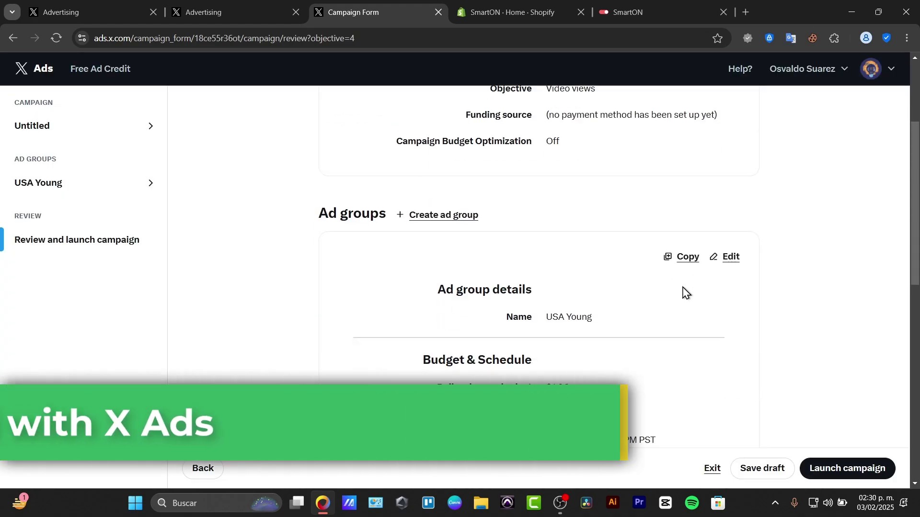
scroll(685, 291, "down", 5)
scroll(684, 290, "down", 5)
scroll(685, 291, "up", 15)
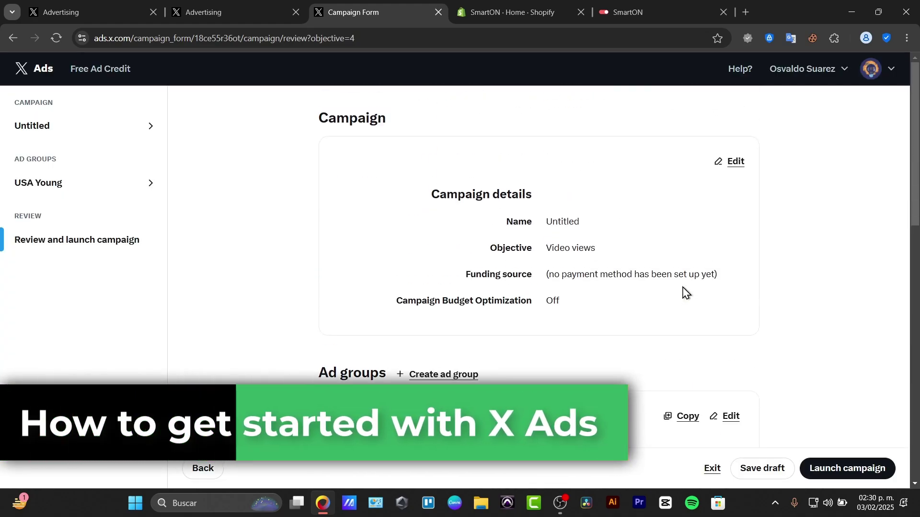
scroll(684, 291, "down", 10)
left_click(846, 468)
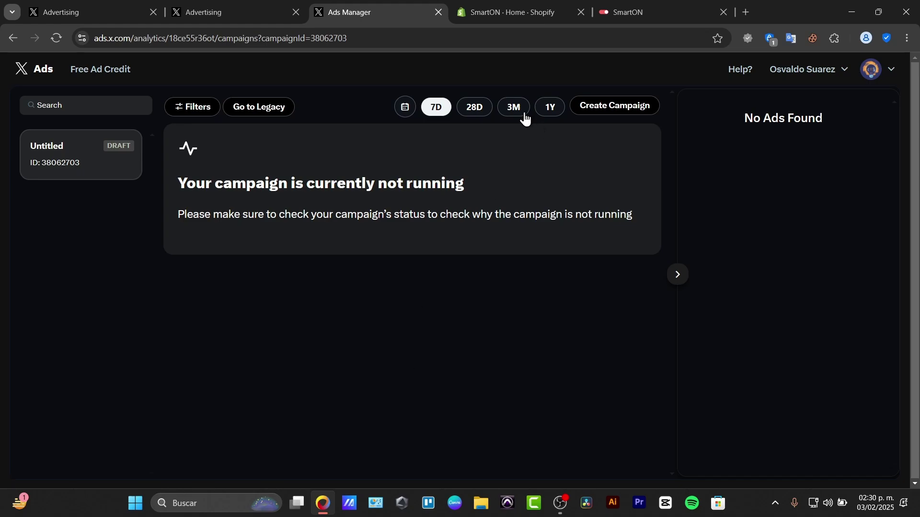
- Log out of the X account and confirm the logout
left_click(891, 69)
left_click(858, 133)
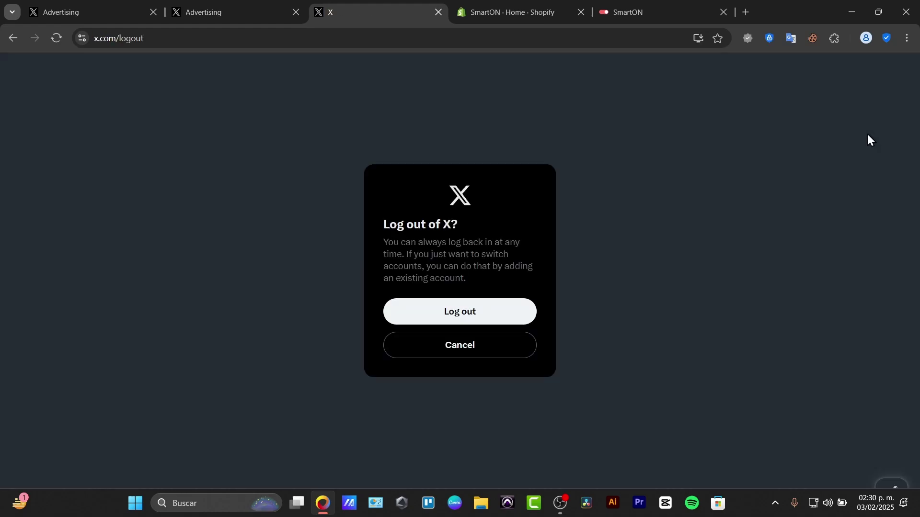
left_click(473, 310)
- Begin signing in with Google and confirm the phone number on file
left_click(634, 239)
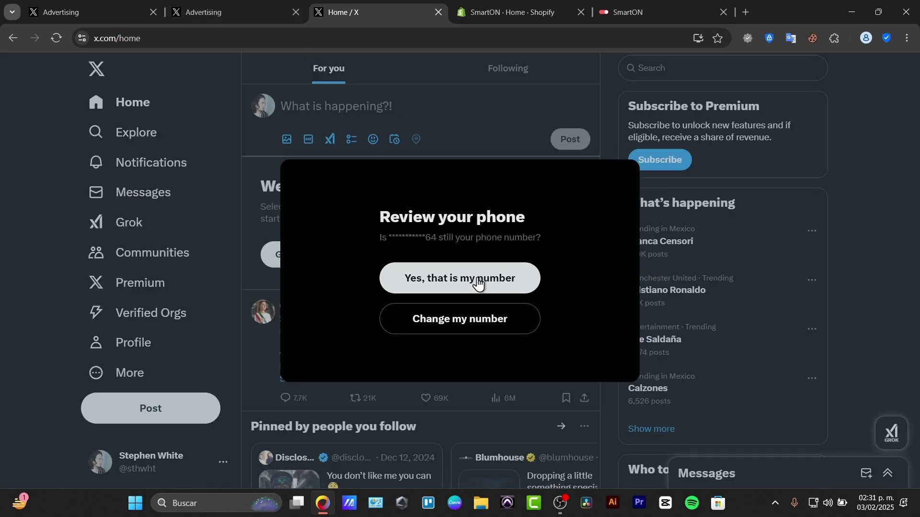
left_click(478, 280)
left_click(229, 12)
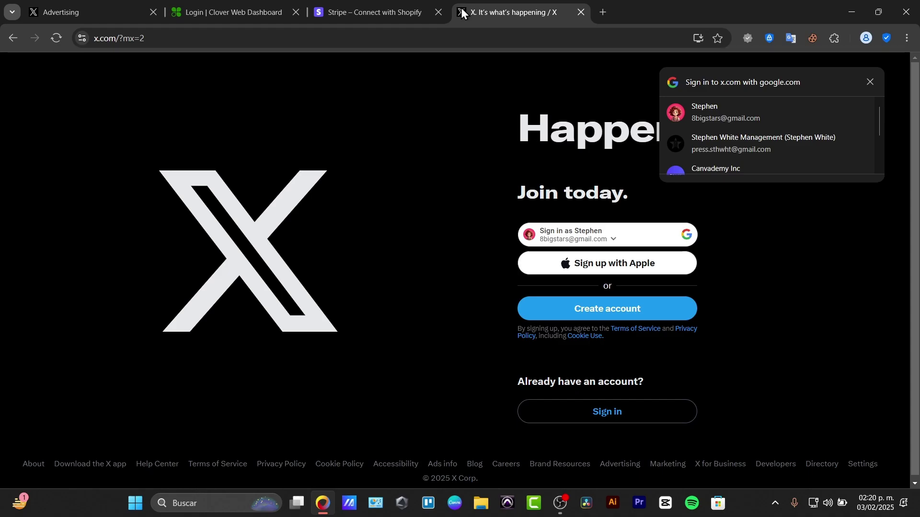
- Close the Stripe – Connect with Shopify and Clover dashboard tabs
left_click(374, 12)
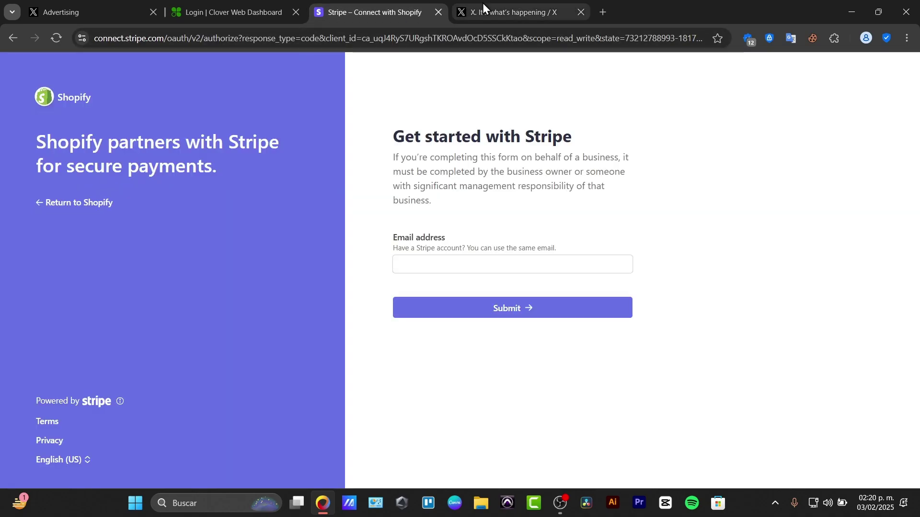
left_click(440, 11)
left_click(295, 12)
- Replace the X sign-up tab's address with ads.twitter.com and load it
left_click(72, 12)
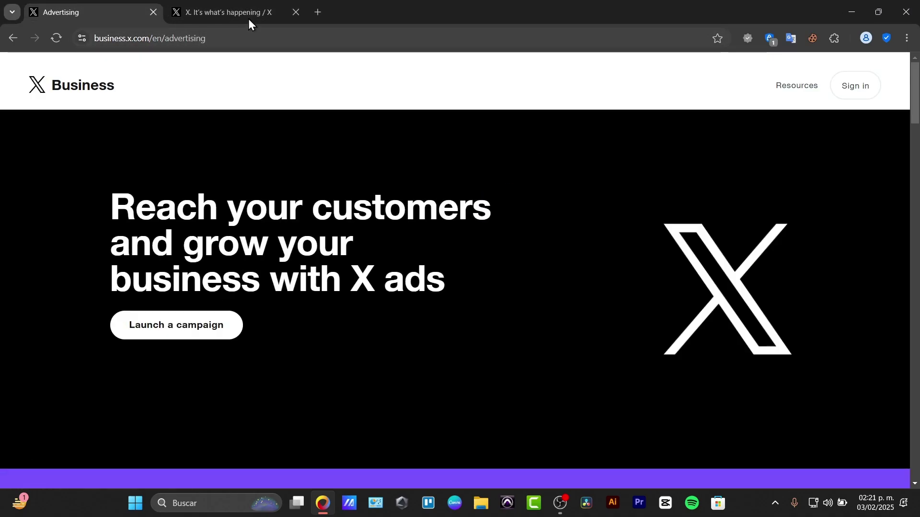
left_click(228, 11)
left_click(284, 37)
type("ads.")
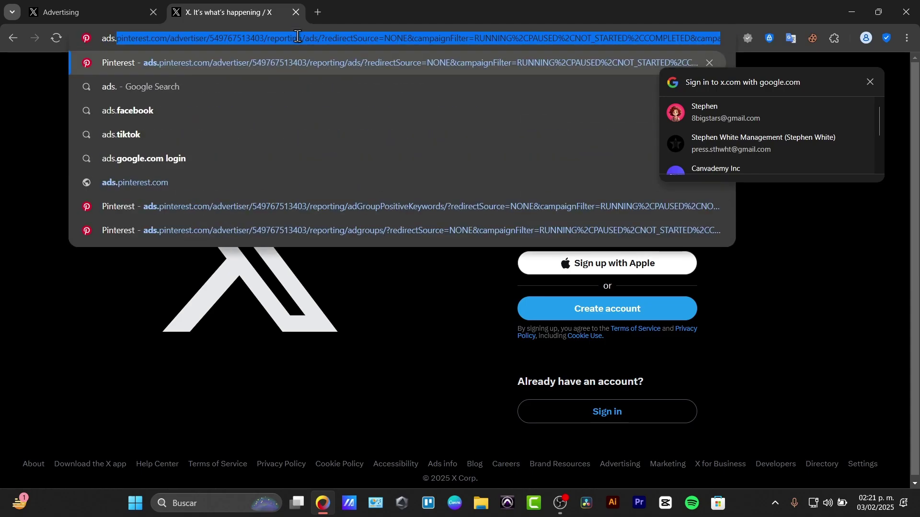
type("twitter.co")
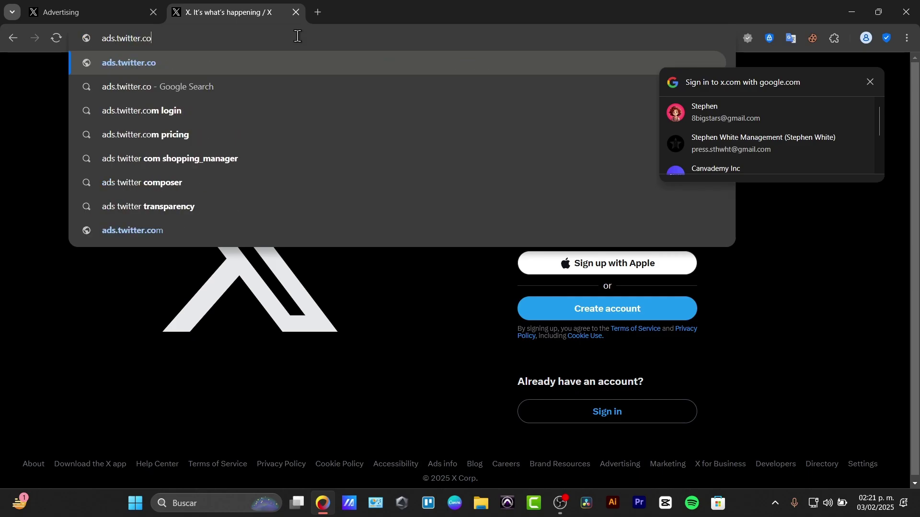
type("m")
key("Return")
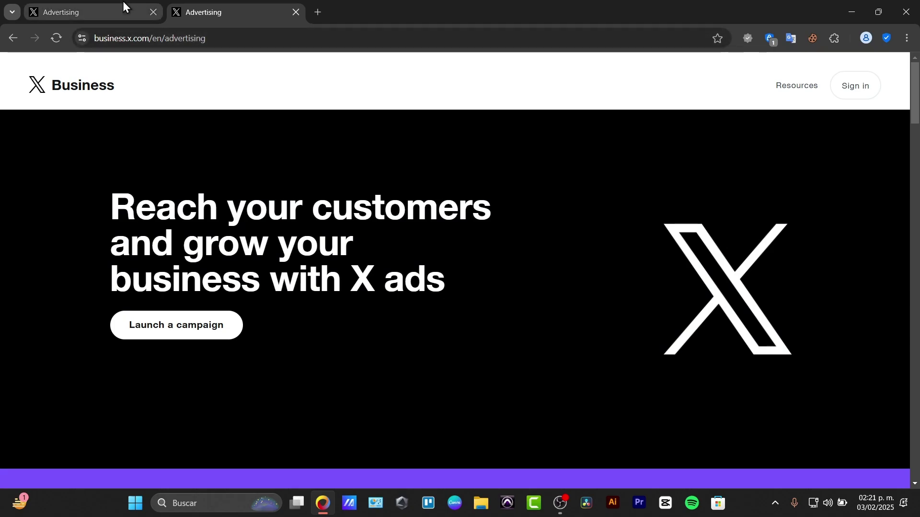
- Sign in to X with the chosen Google account and dismiss the sign-in suggestion
left_click(122, 4)
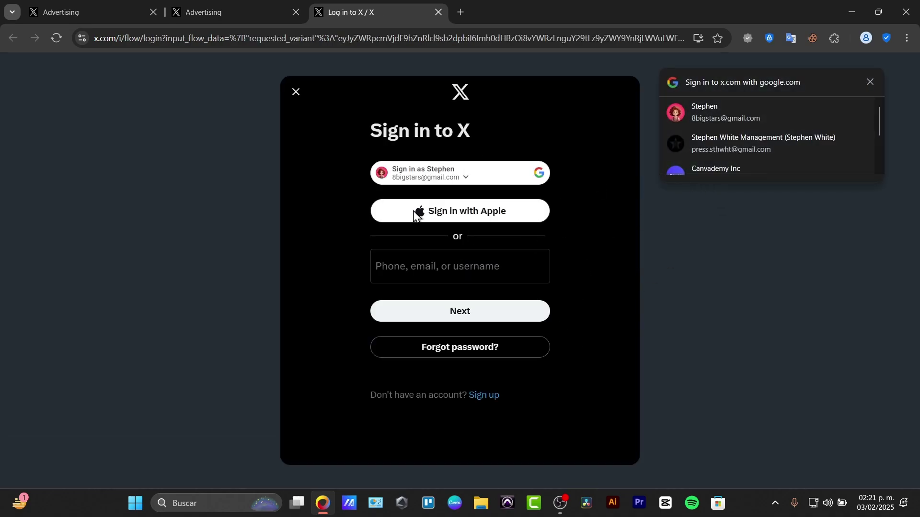
left_click(500, 172)
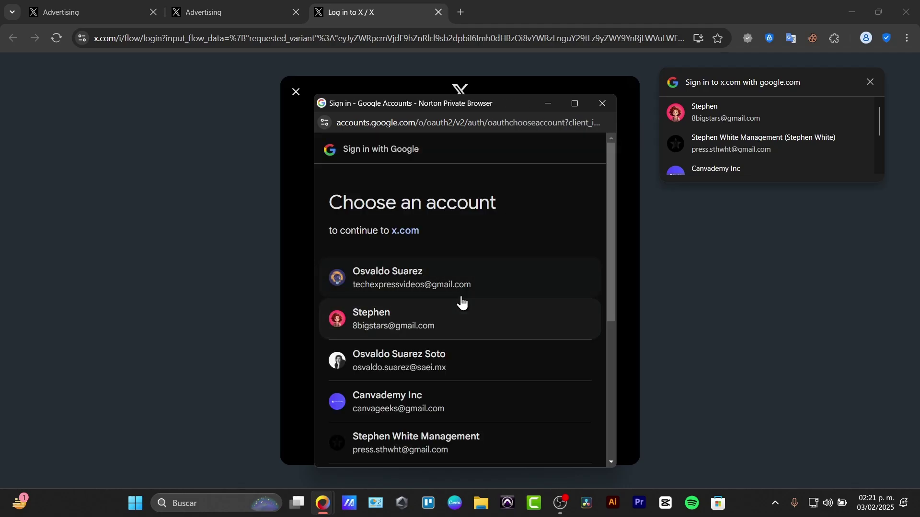
left_click(460, 288)
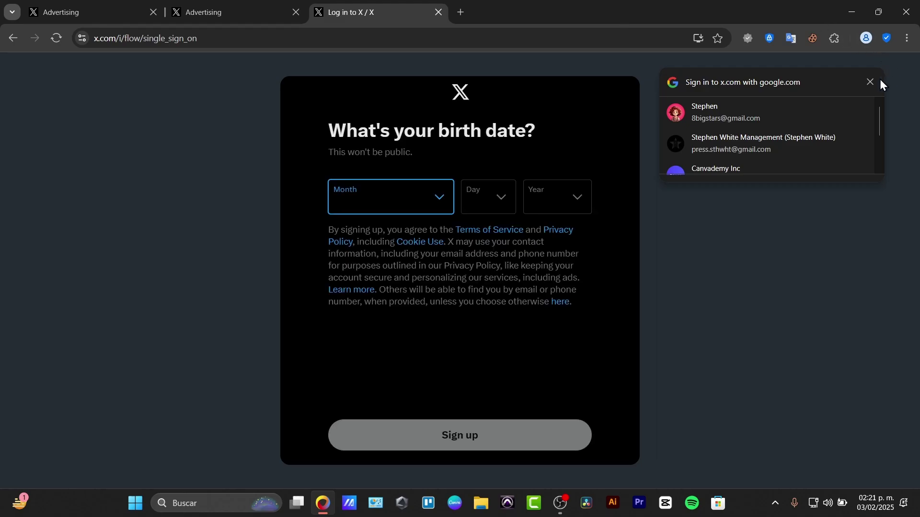
left_click(870, 82)
- Set the birth month to August and open the birth-day list
left_click(423, 198)
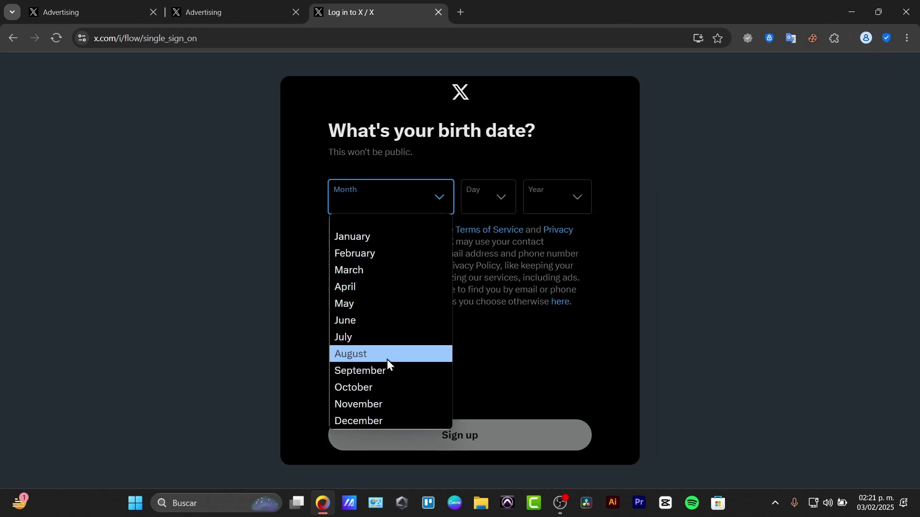
left_click(387, 356)
left_click(489, 198)
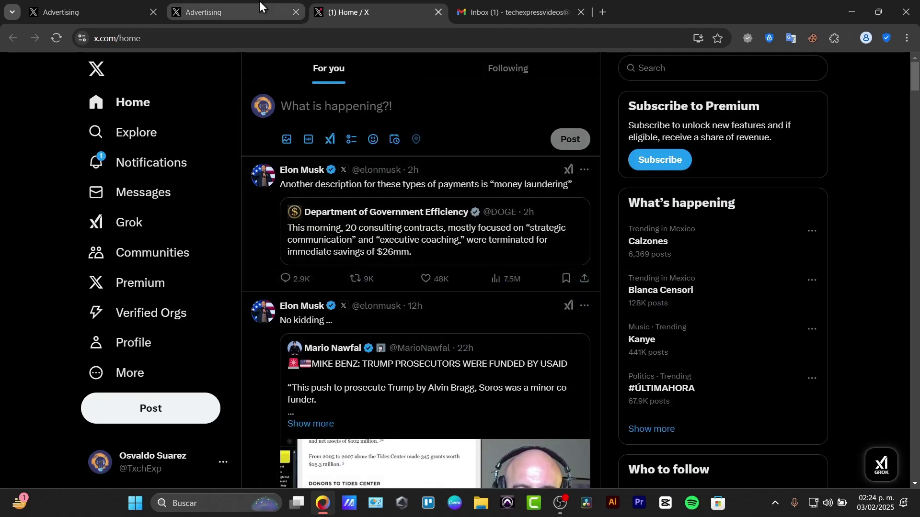
- Reload the second Advertising tab and check which account is signed in
left_click(238, 12)
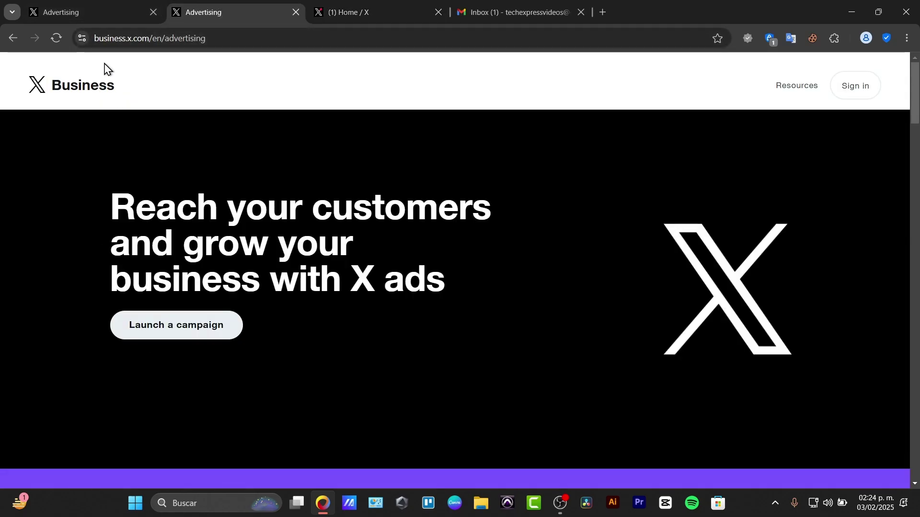
left_click(56, 38)
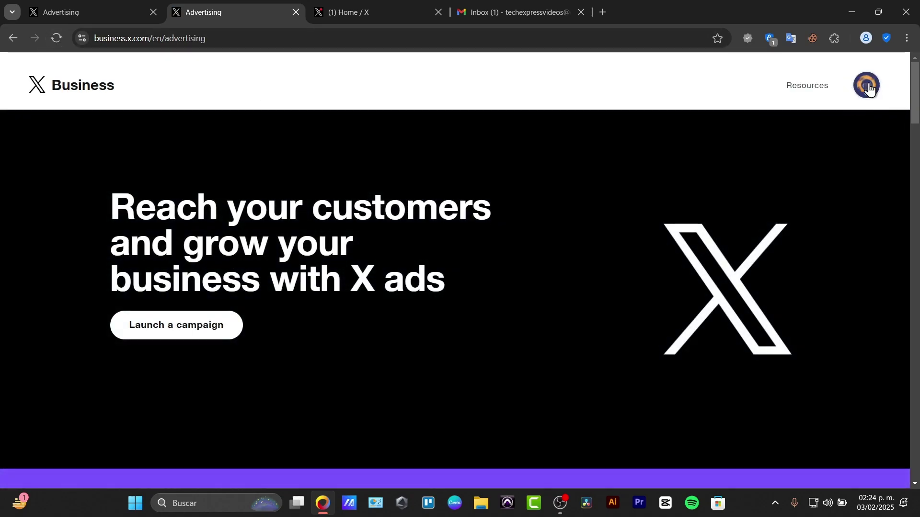
left_click(868, 85)
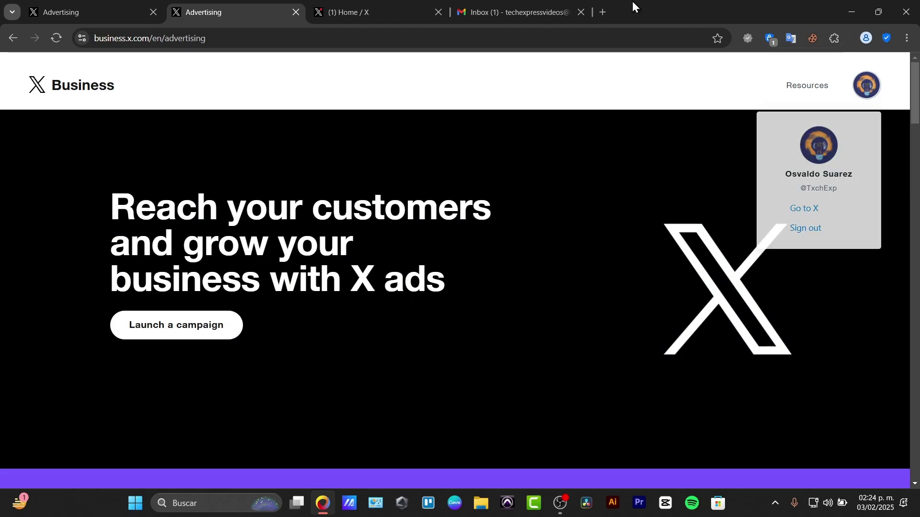
- Read X's new-login alert in Gmail, close Gmail, and check X notifications
left_click(526, 11)
left_click(263, 165)
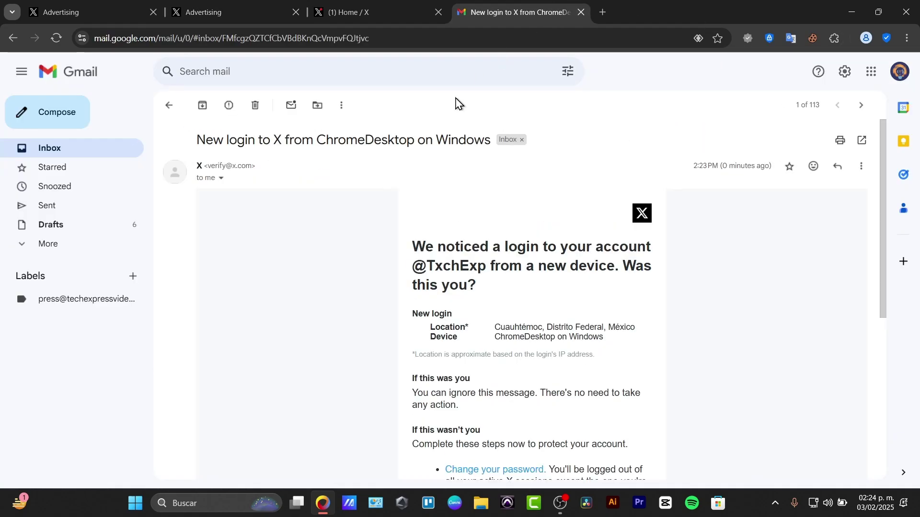
left_click(581, 11)
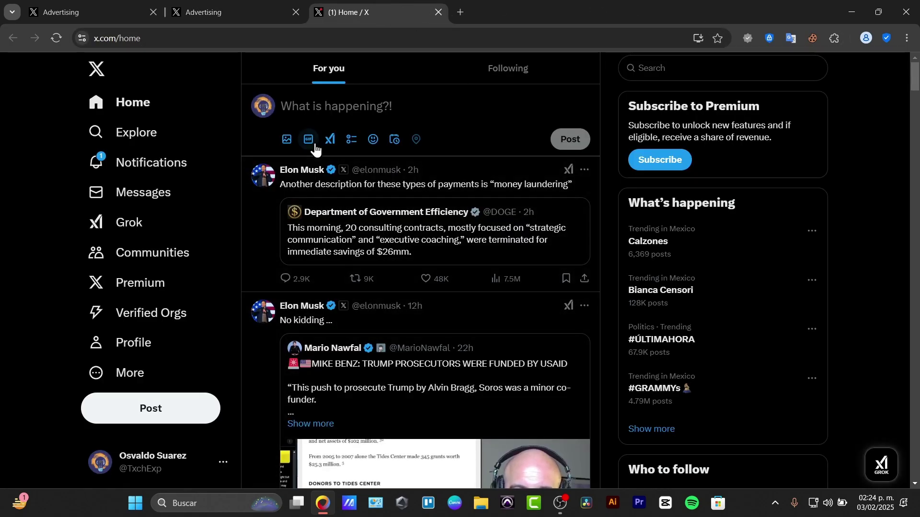
left_click(178, 160)
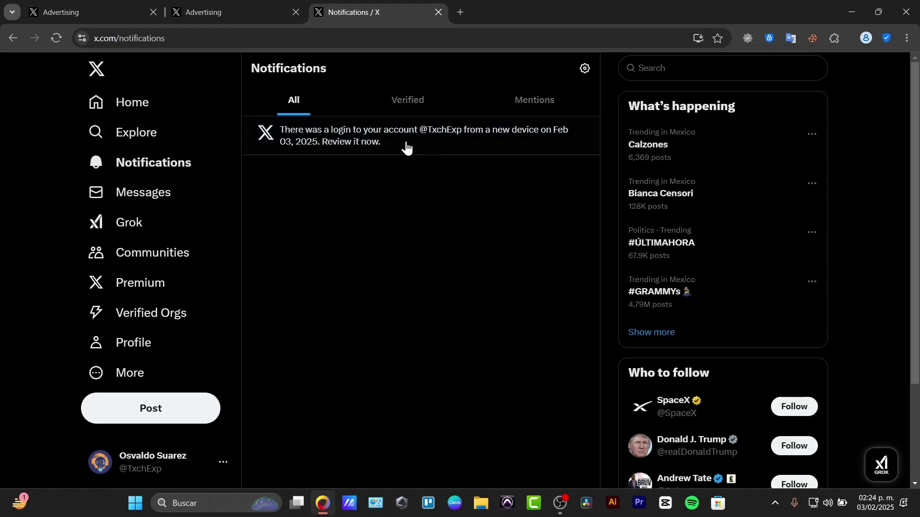
left_click(231, 12)
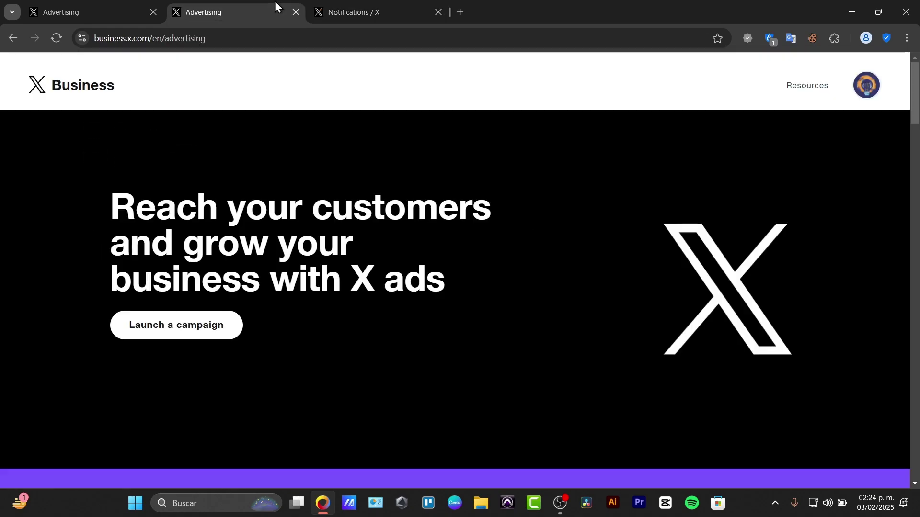
- Launch a new campaign and set the onboarding location to United States
left_click(201, 328)
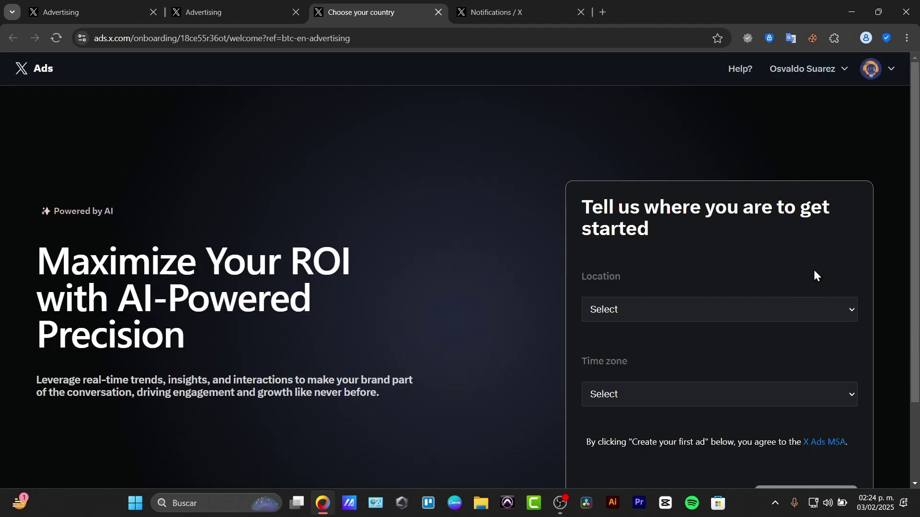
left_click(714, 308)
scroll(679, 163, "down", 5)
scroll(692, 154, "down", 8)
scroll(693, 155, "up", 1)
scroll(692, 154, "down", 2)
scroll(697, 198, "down", 8)
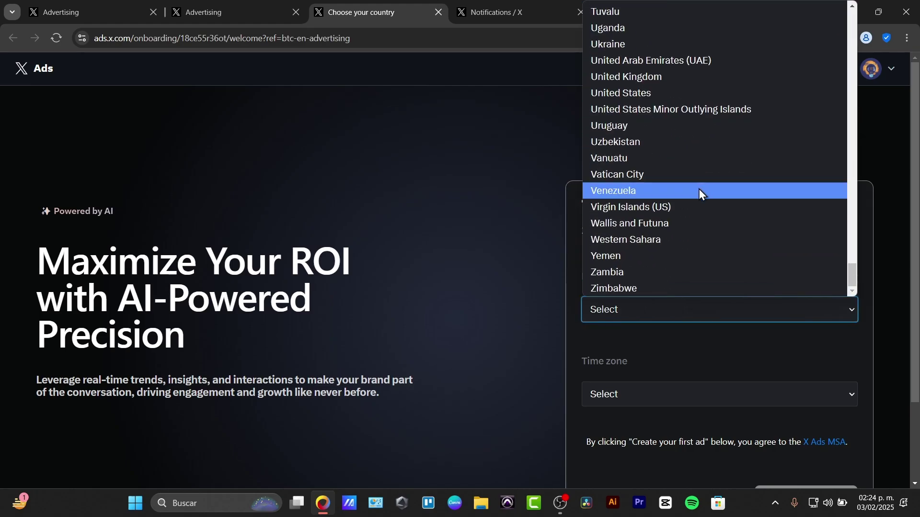
left_click(710, 353)
scroll(709, 351, "down", 2)
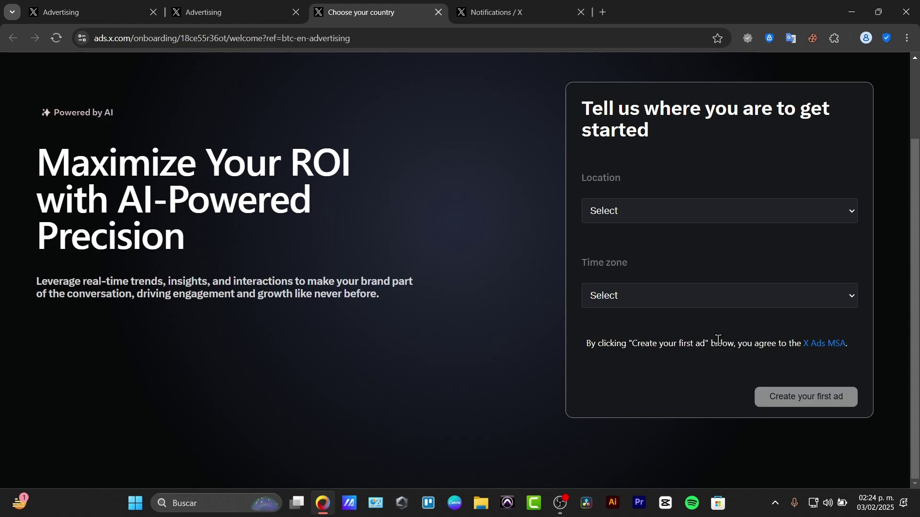
left_click(749, 209)
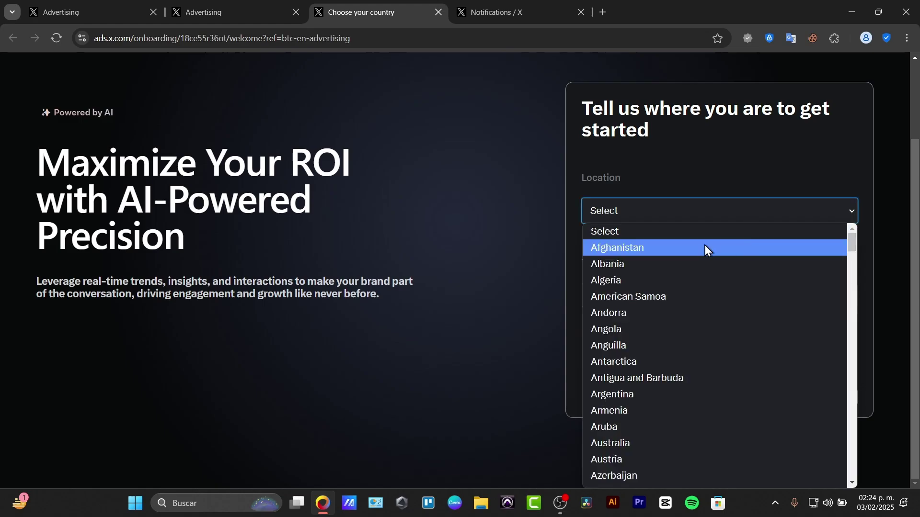
scroll(692, 418, "down", 10)
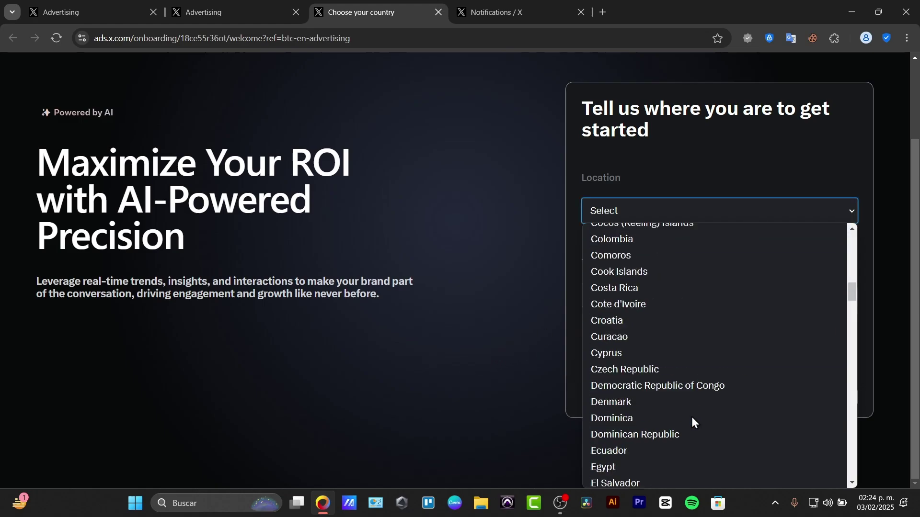
scroll(690, 418, "down", 10)
scroll(689, 419, "down", 5)
scroll(686, 419, "down", 3)
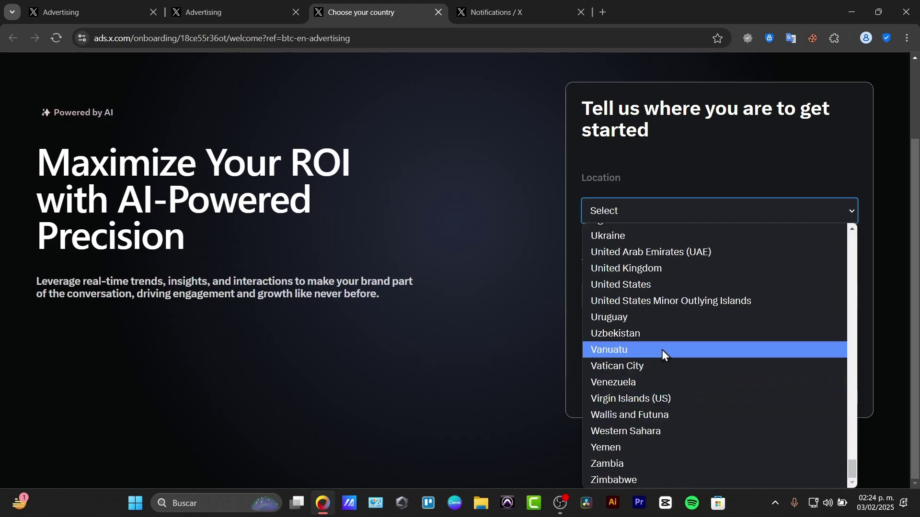
left_click(676, 284)
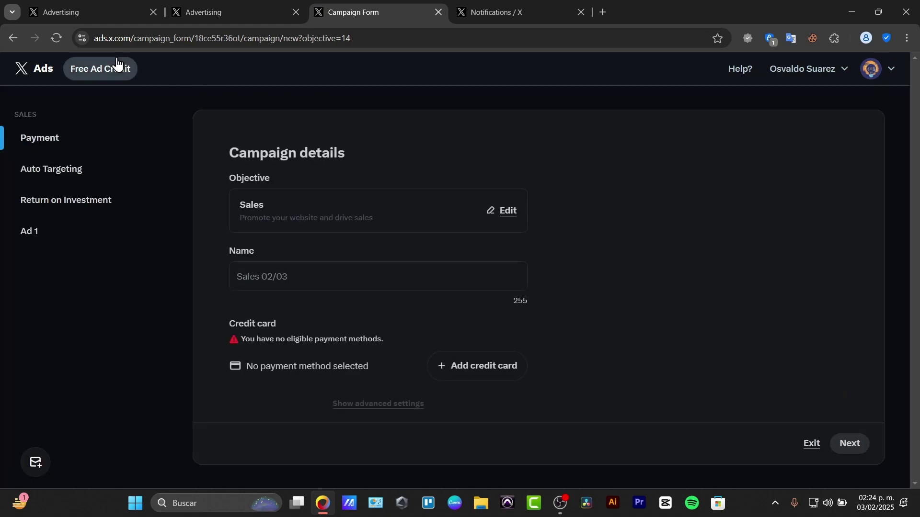
left_click(99, 69)
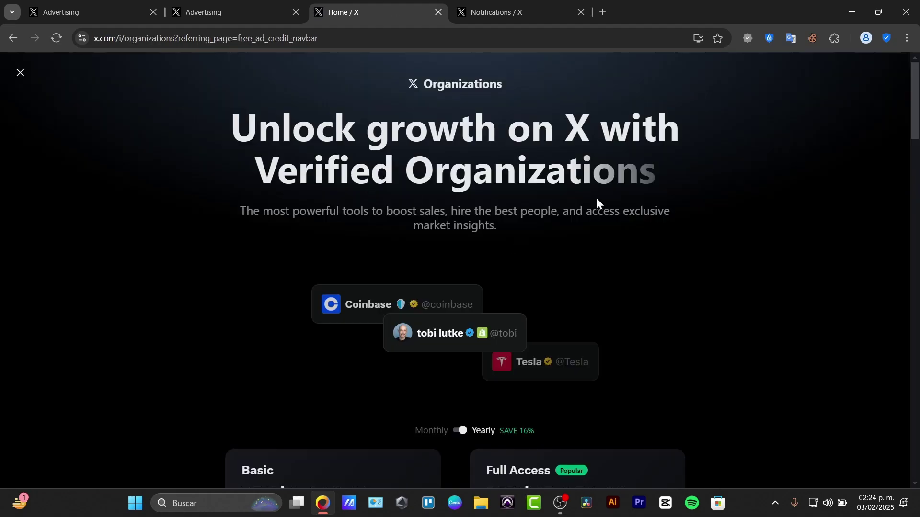
scroll(597, 196, "down", 3)
scroll(598, 198, "down", 2)
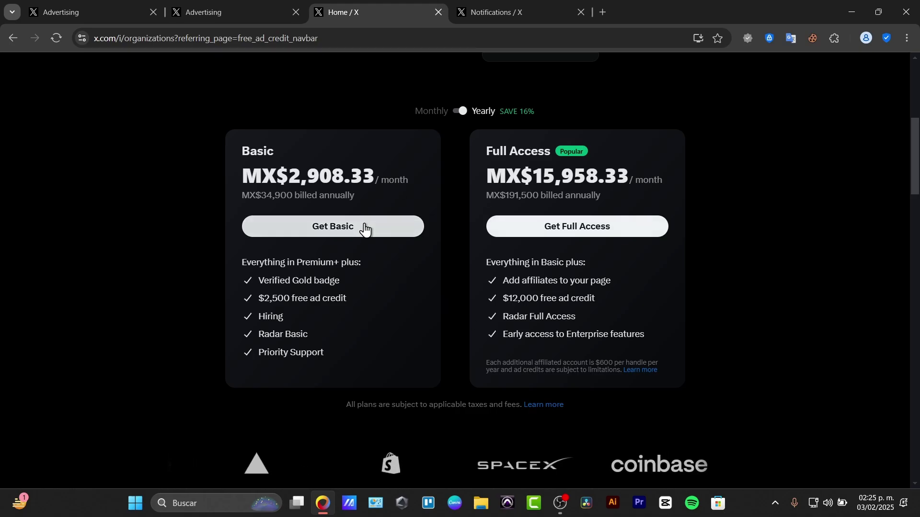
left_click(457, 110)
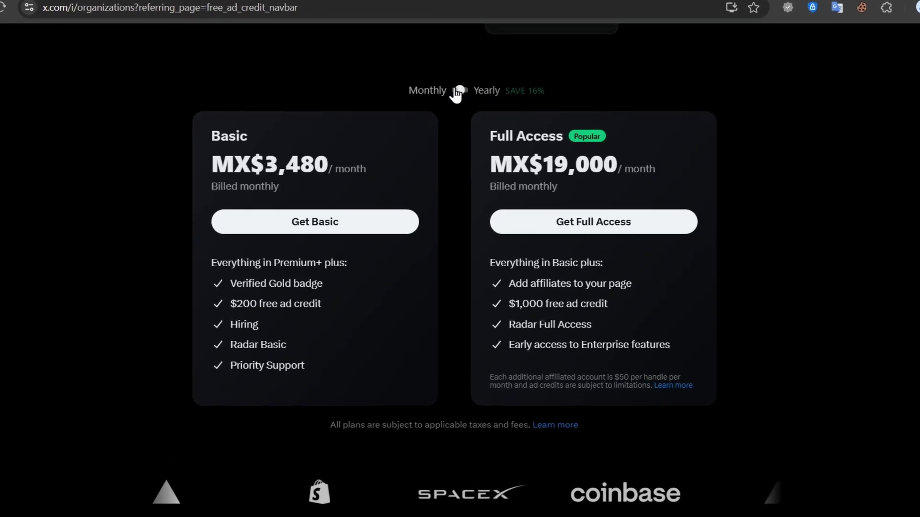
left_click_drag(231, 283, 324, 284)
left_click_drag(230, 303, 303, 329)
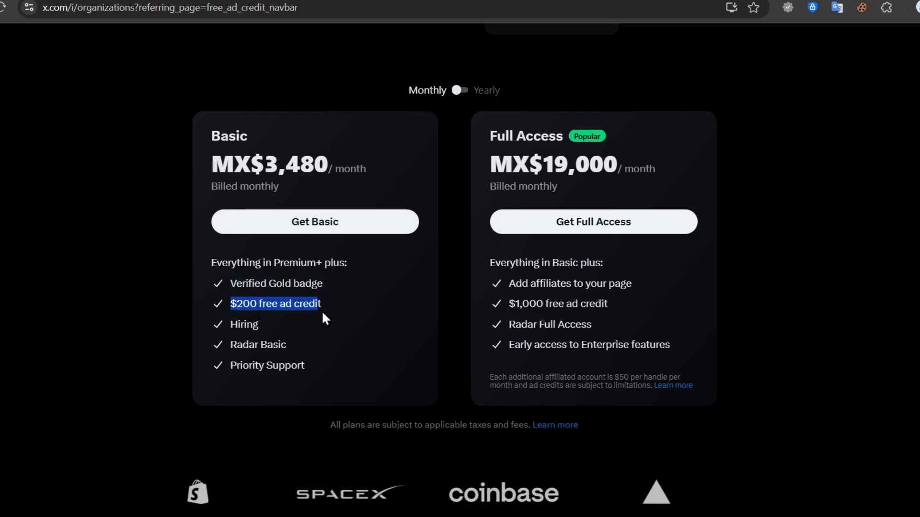
left_click(269, 344)
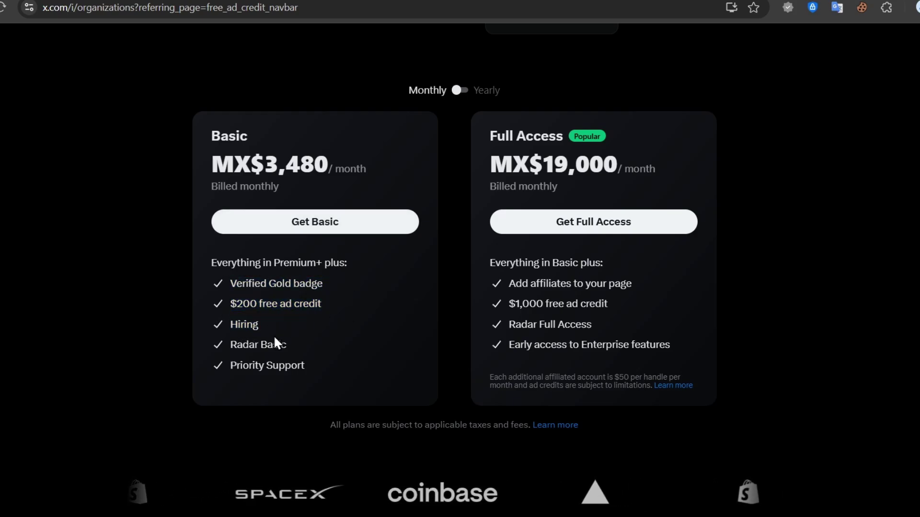
left_click_drag(230, 365, 304, 365)
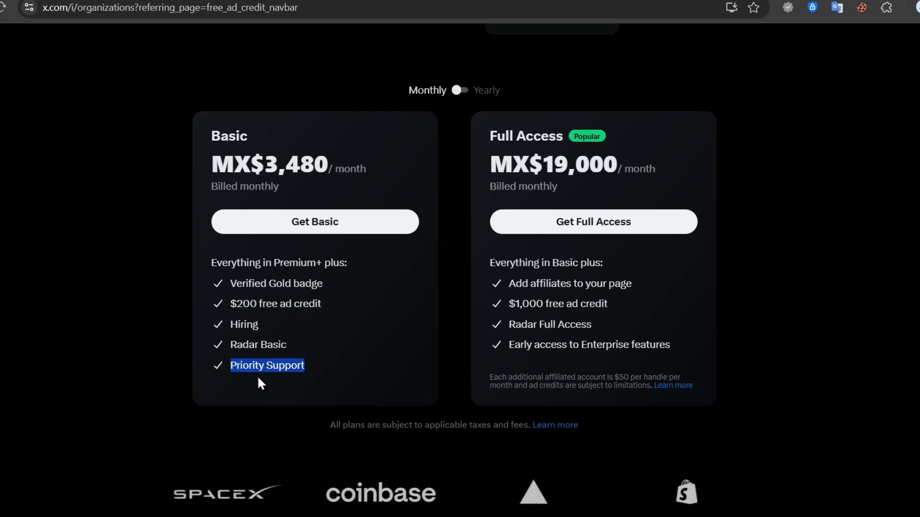
key("alt+Left")
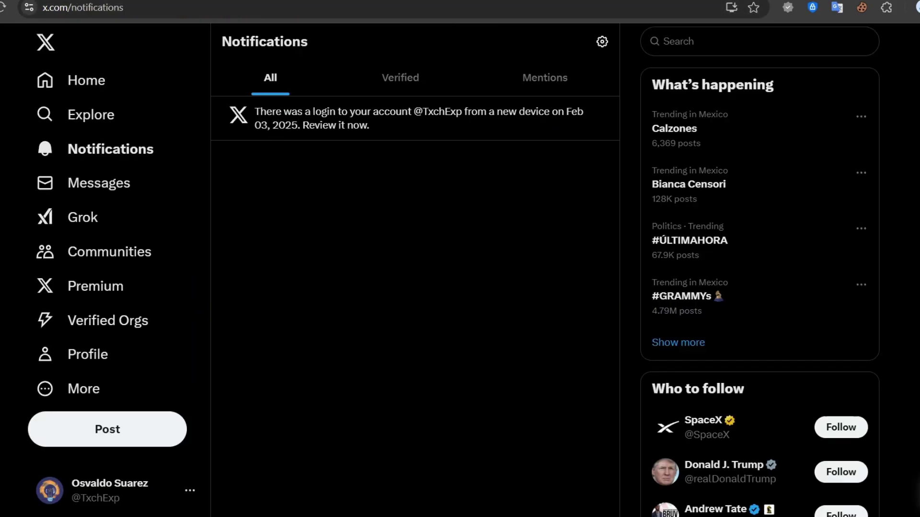
key("ctrl+Tab")
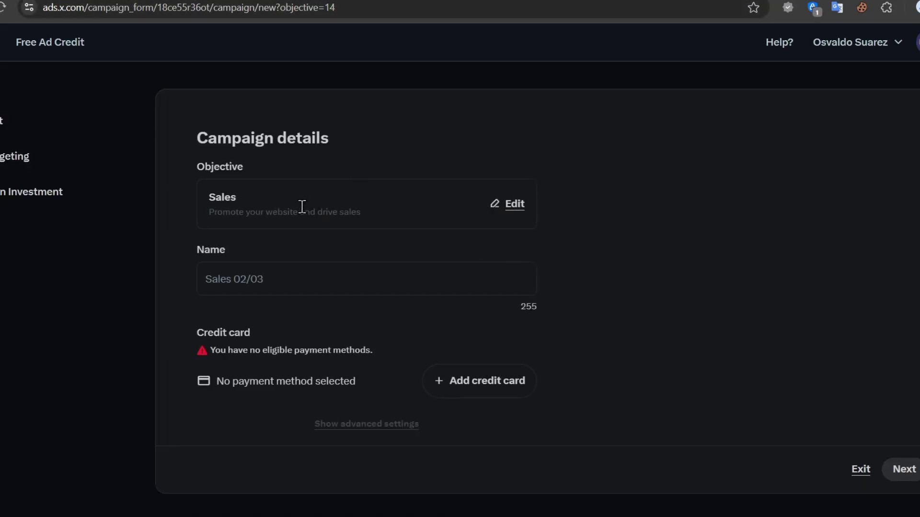
- Change the objective to Video views, confirm the change, and begin entering the campaign name
left_click(513, 208)
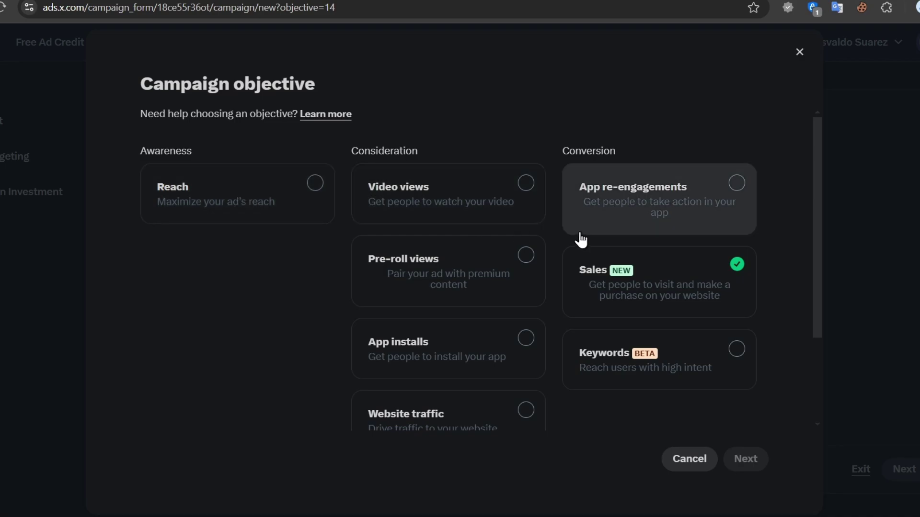
scroll(511, 273, "down", 2)
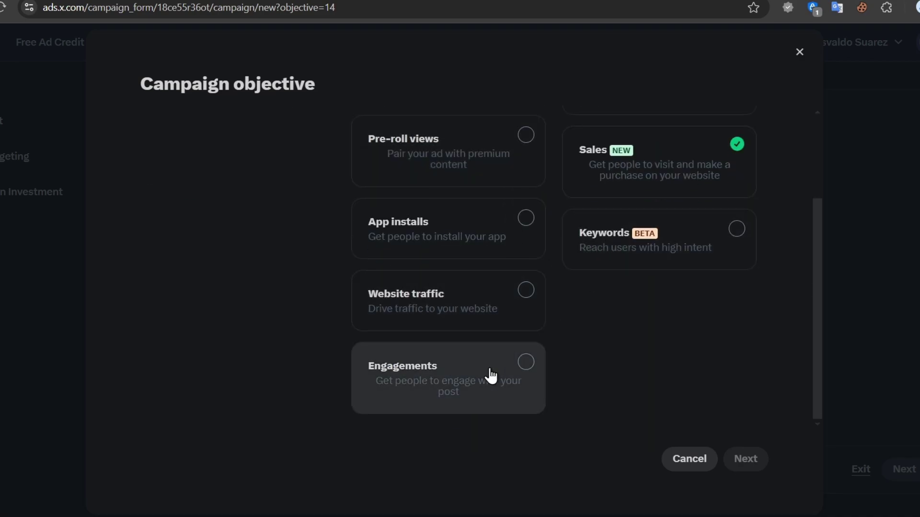
scroll(491, 373, "up", 2)
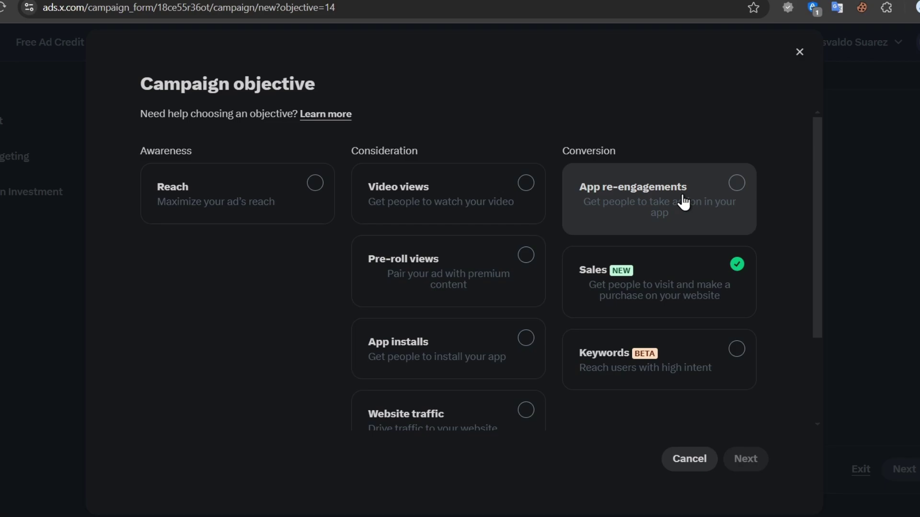
left_click(460, 192)
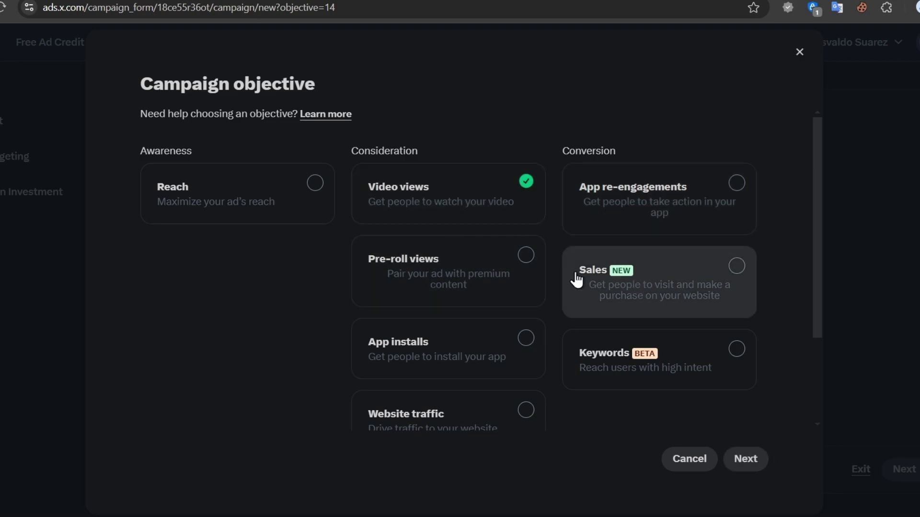
left_click(746, 458)
left_click(478, 313)
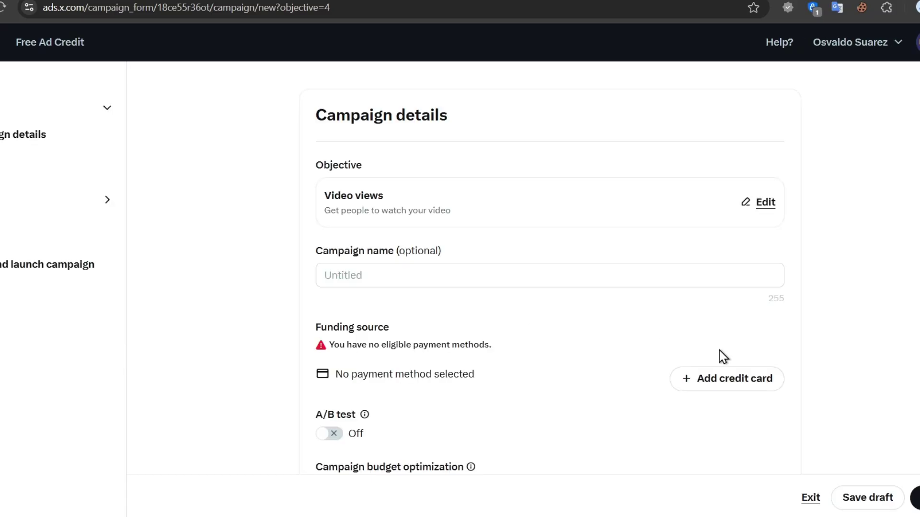
left_click(411, 274)
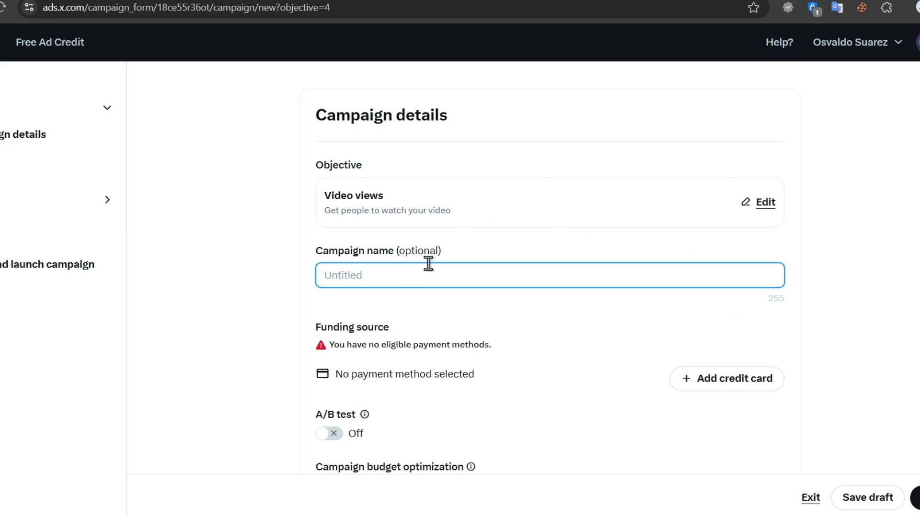
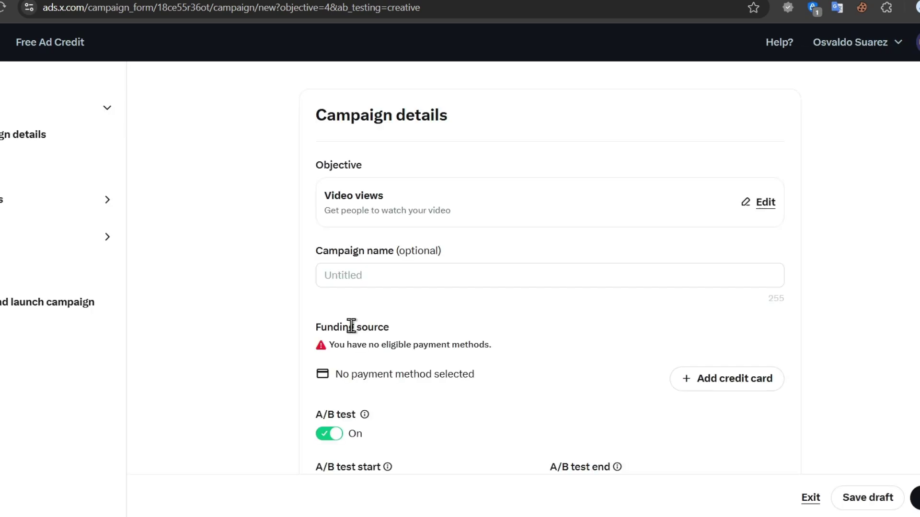
scroll(351, 326, "down", 3)
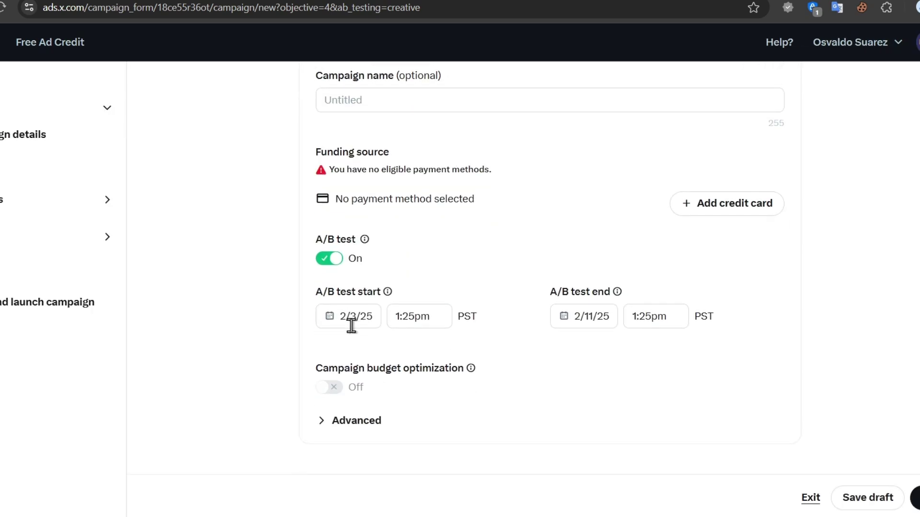
- Switch the A/B test toggle off and confirm Yes in the Turn off dialog
left_click(332, 260)
left_click(512, 317)
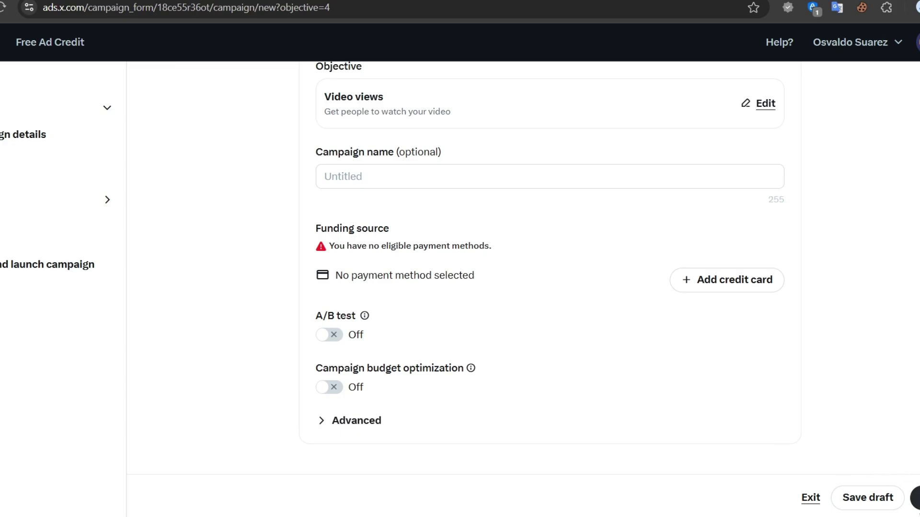
- Name the new ad group 'USA Young' and replace its 100.00 daily budget with 1.00 USD
left_click(914, 498)
left_click(272, 216)
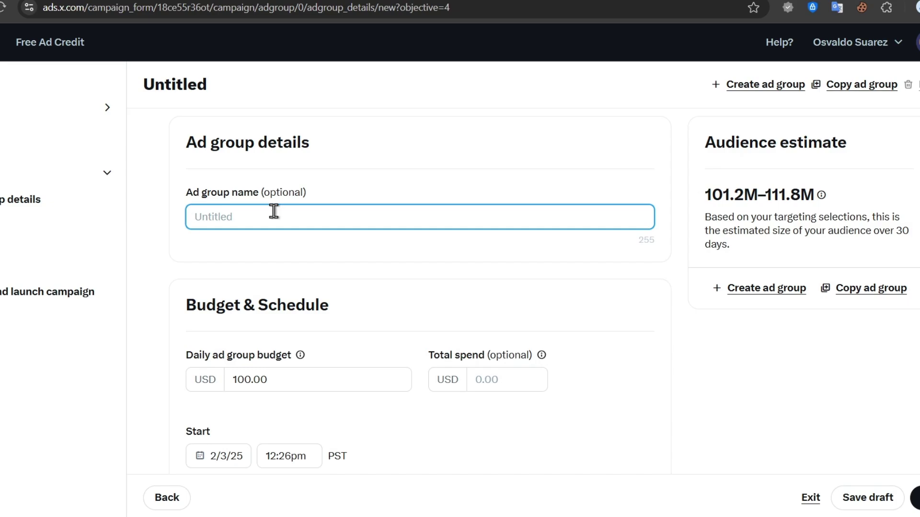
type("USA Young")
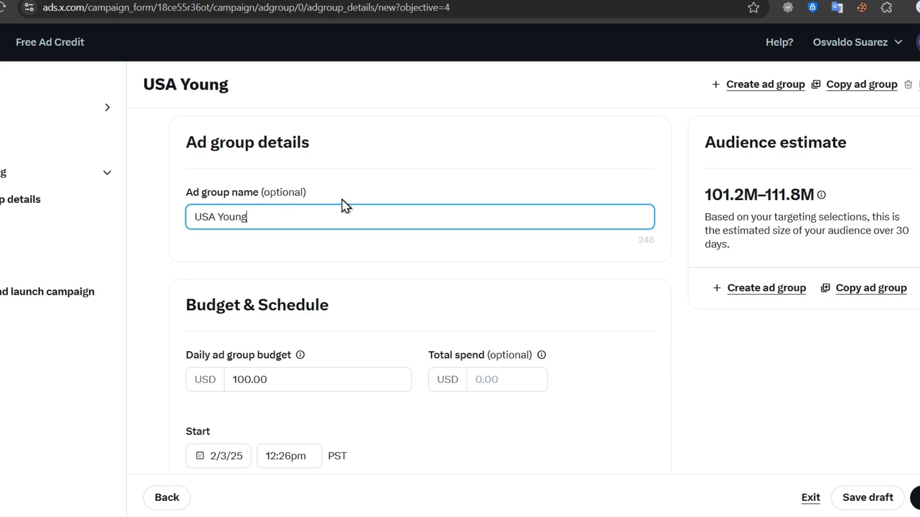
scroll(388, 248, "down", 3)
left_click(287, 200)
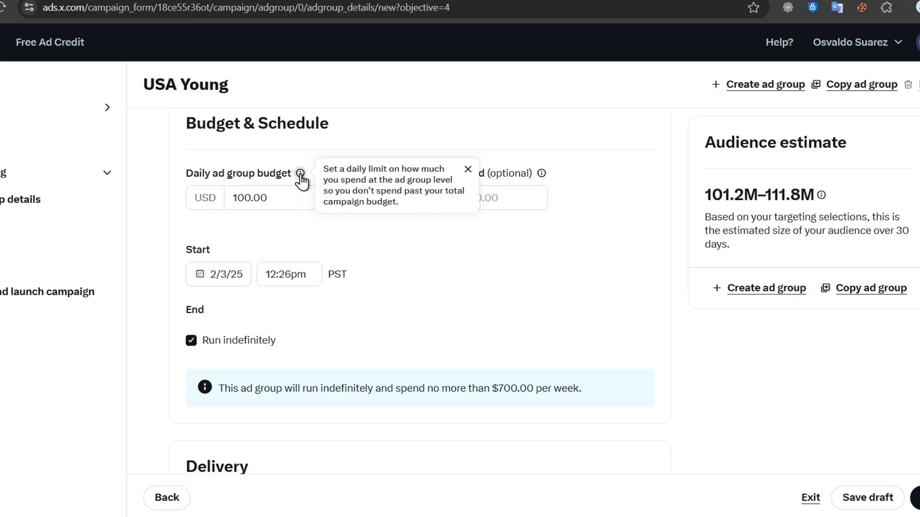
double_click(295, 198)
type("1")
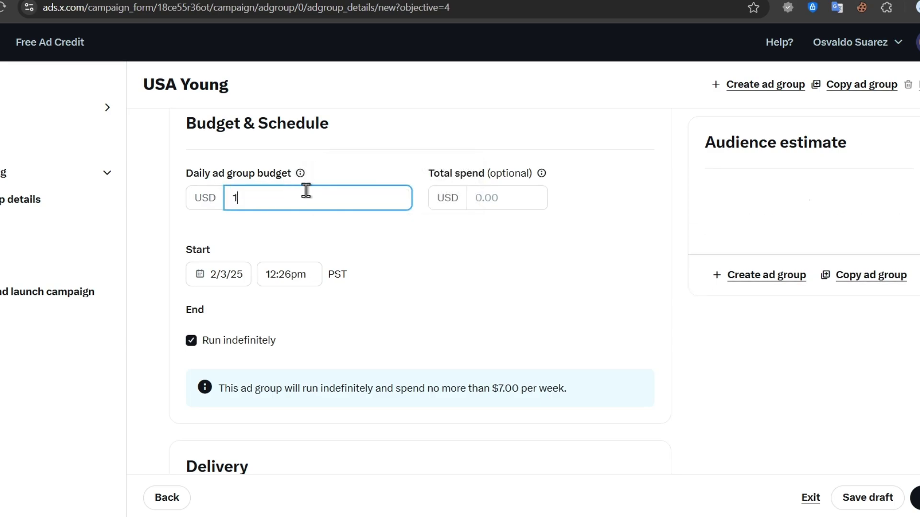
left_click(355, 226)
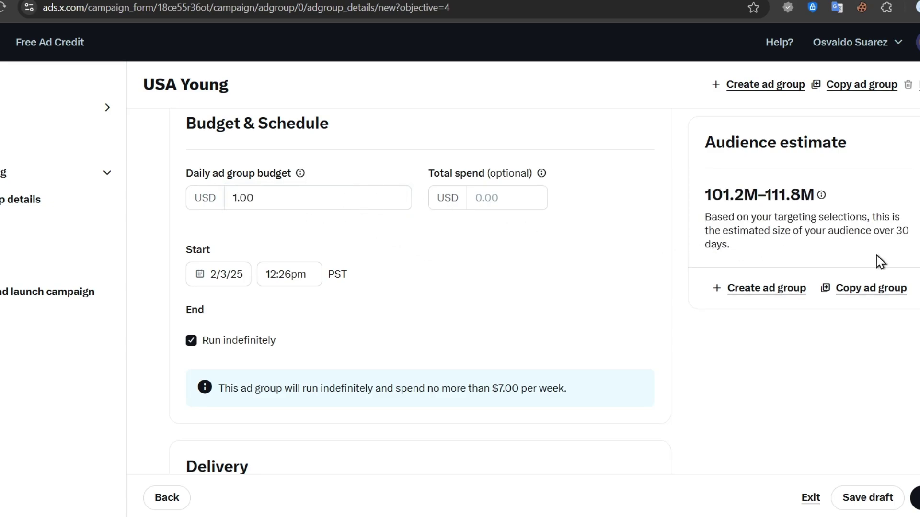
left_click(503, 198)
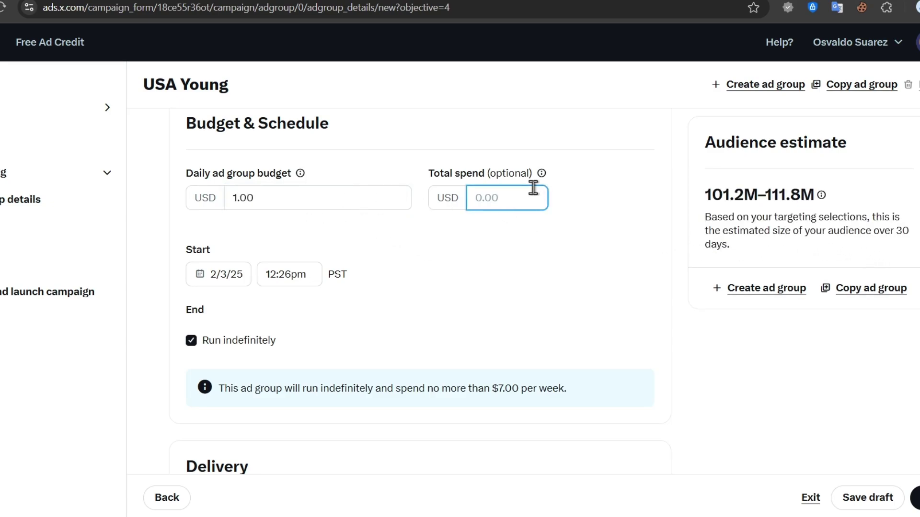
left_click_drag(769, 223, 880, 252)
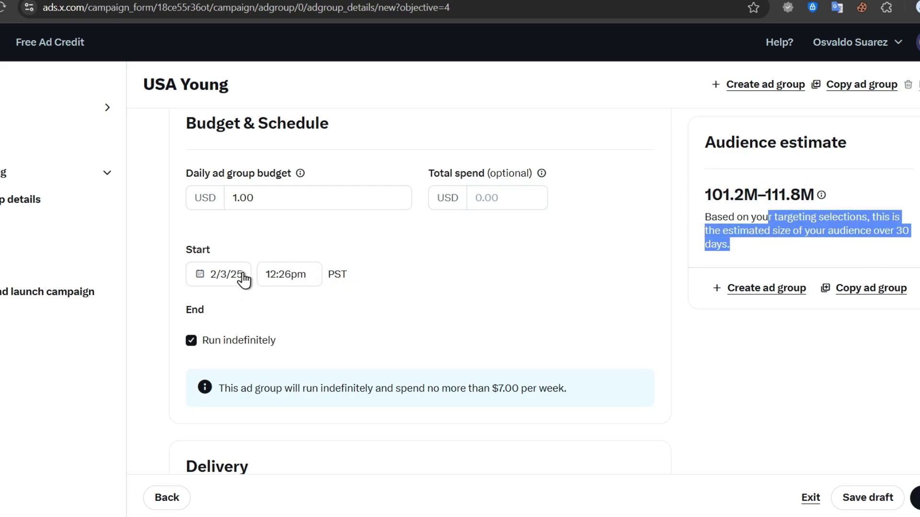
scroll(356, 342, "down", 3)
scroll(254, 199, "down", 3)
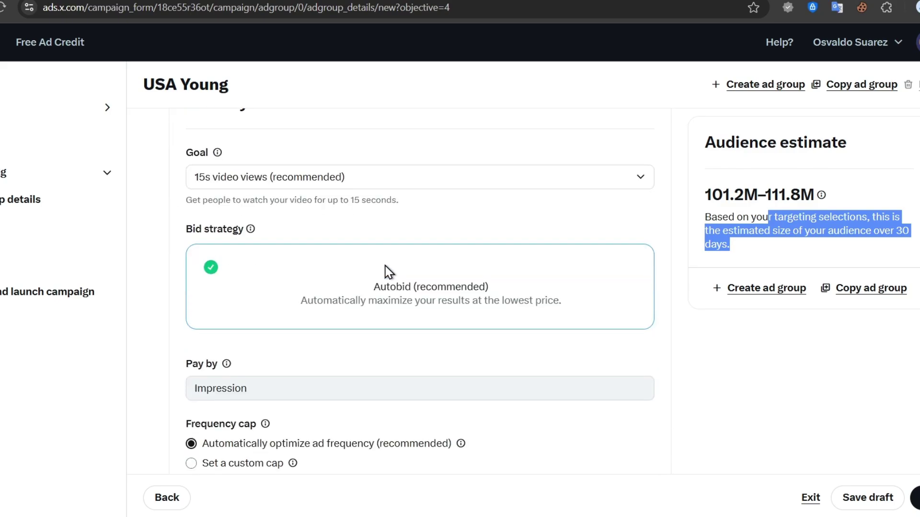
- Keep 15s video views as the delivery goal and check the pay-by-impression setting
left_click(267, 177)
left_click(306, 201)
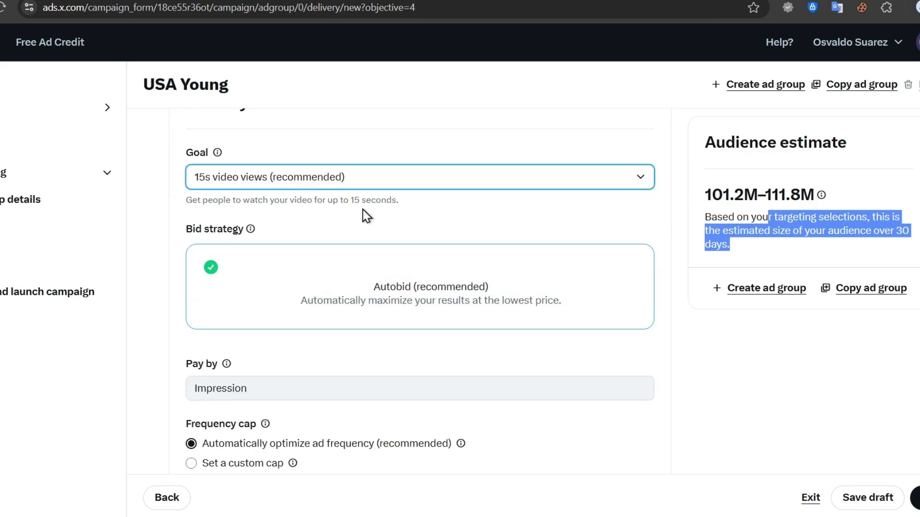
scroll(421, 338, "down", 3)
scroll(322, 227, "down", 1)
left_click(322, 216)
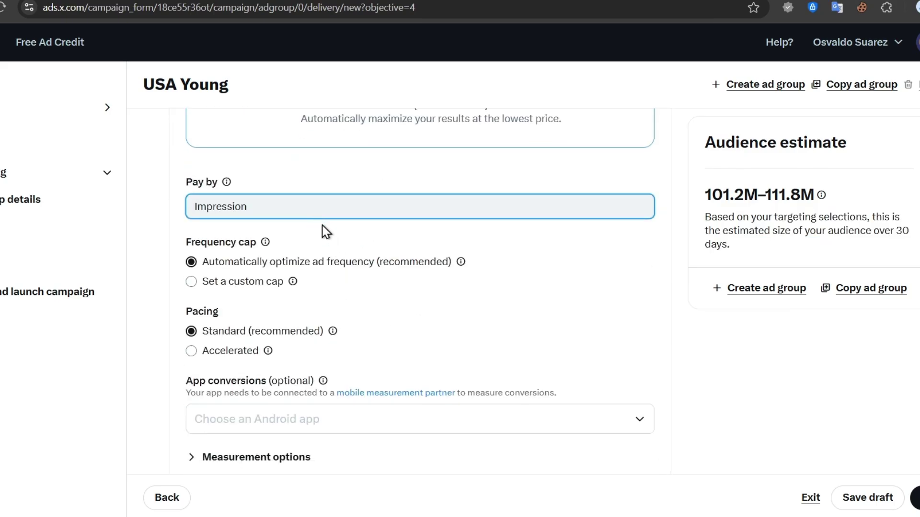
scroll(324, 272, "down", 3)
scroll(333, 253, "down", 3)
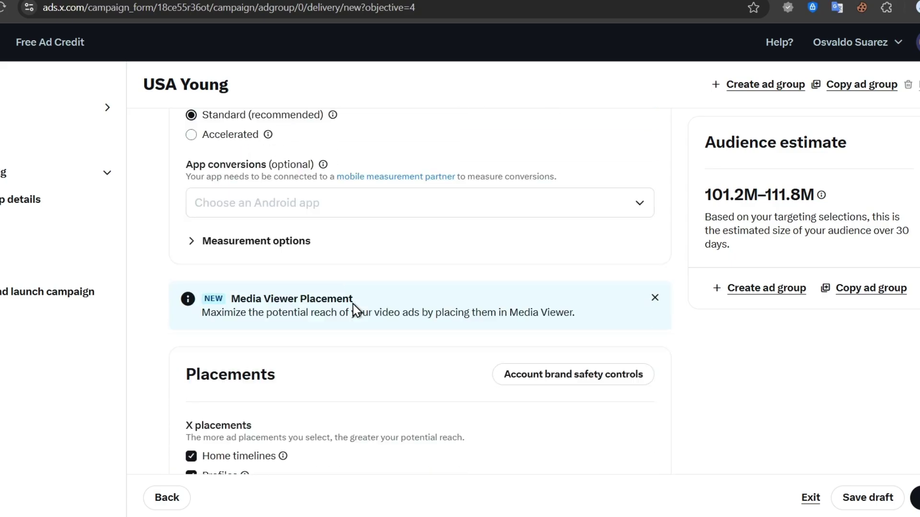
scroll(367, 316, "down", 3)
scroll(367, 316, "down", 3)
scroll(367, 316, "up", 3)
scroll(344, 250, "up", 1)
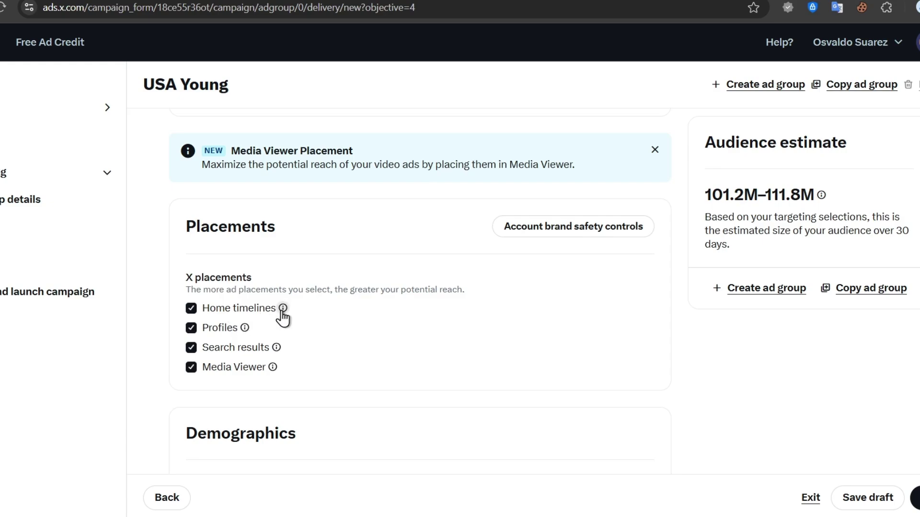
- Drop the Search results placement and limit the age range to 13–24
left_click(191, 347)
scroll(287, 345, "down", 3)
scroll(258, 288, "down", 3)
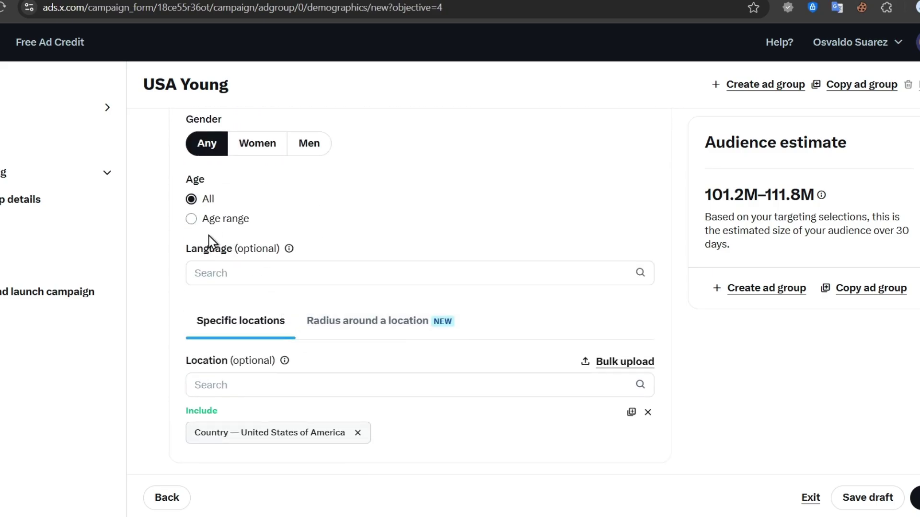
left_click(192, 218)
left_click(262, 245)
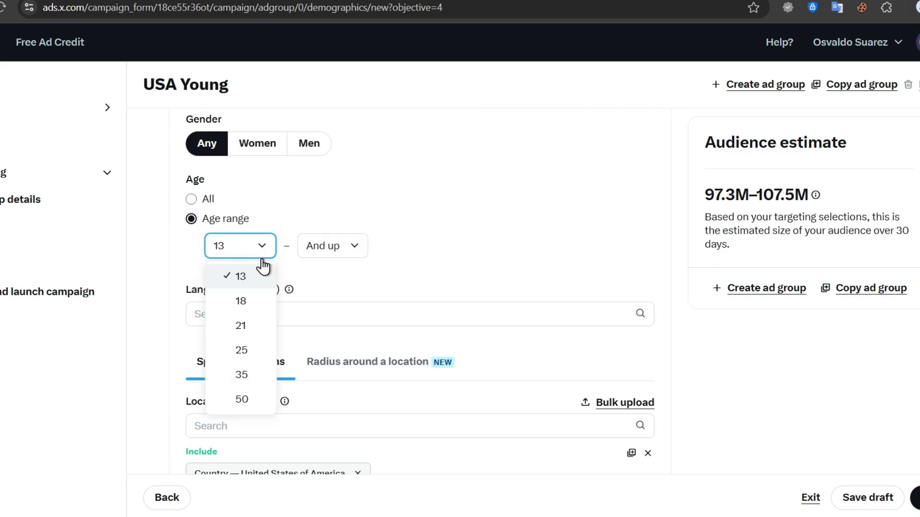
left_click(333, 245)
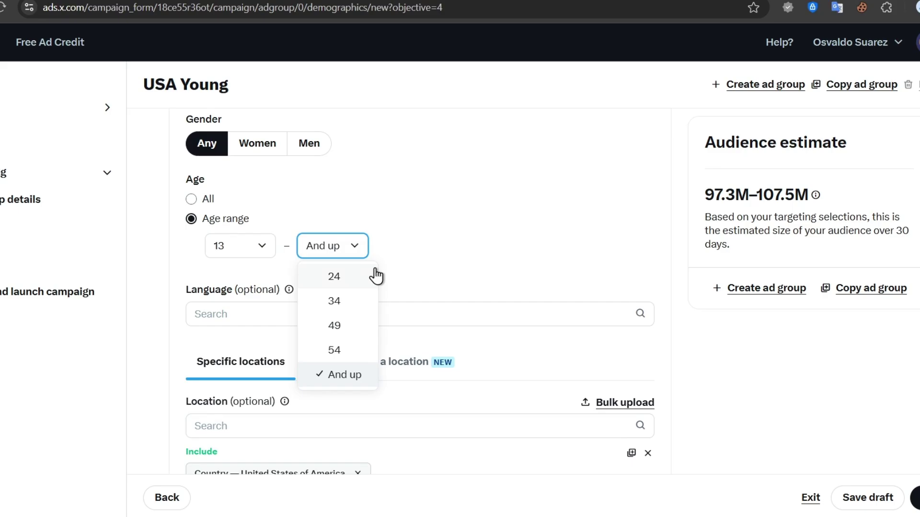
left_click(344, 279)
left_click_drag(704, 195, 806, 193)
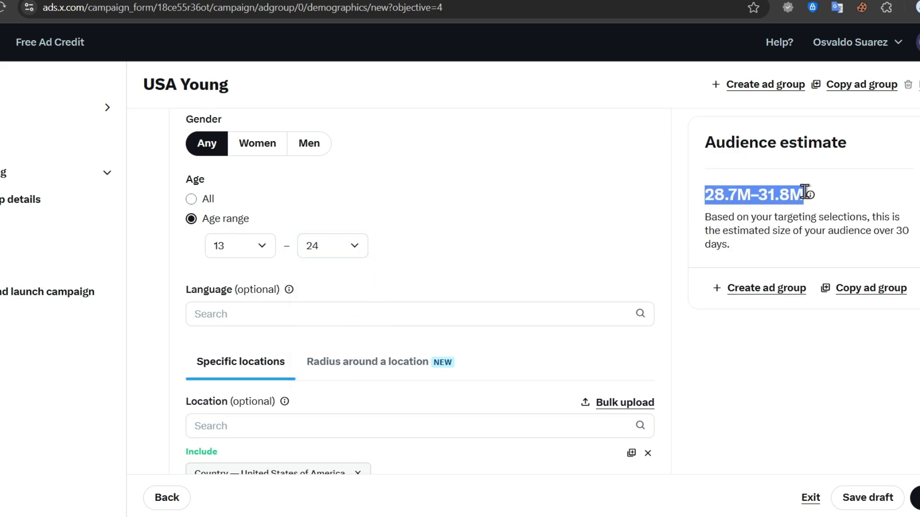
- Add English as the targeted language
left_click(288, 314)
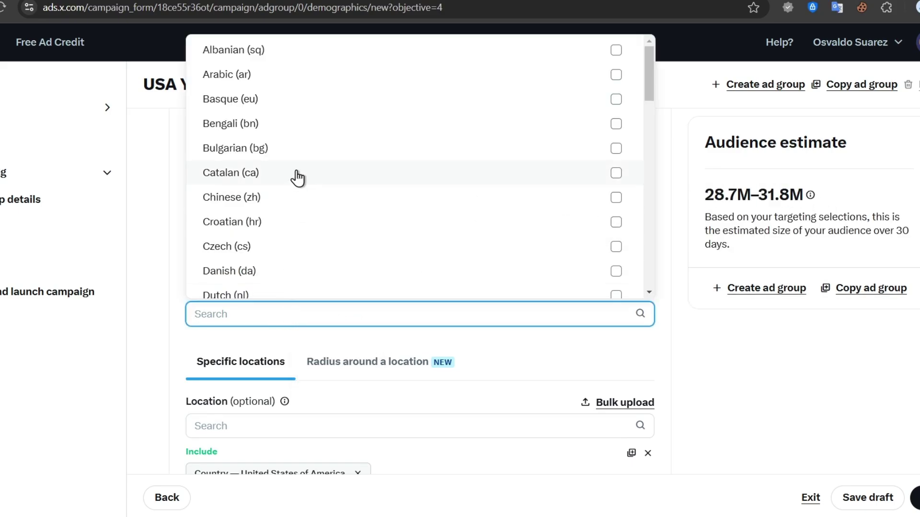
scroll(335, 132, "down", 10)
scroll(273, 187, "up", 5)
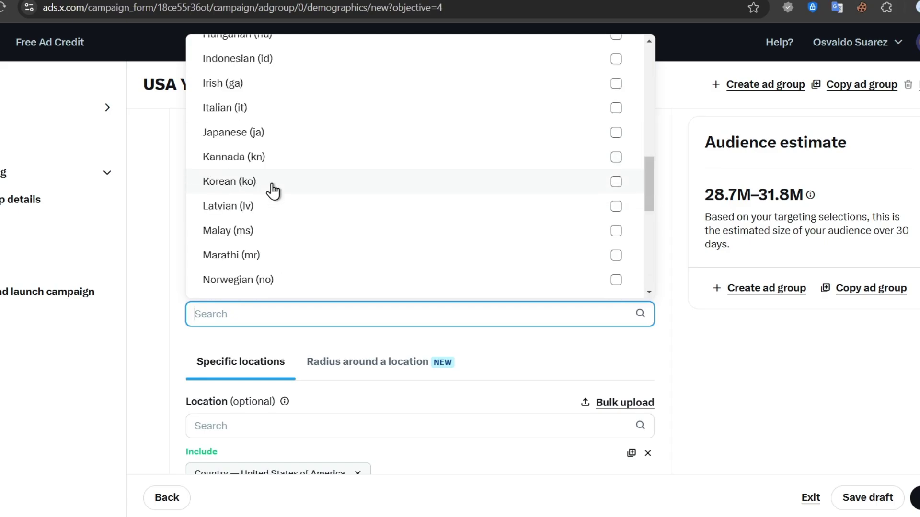
scroll(274, 188, "up", 3)
left_click(288, 152)
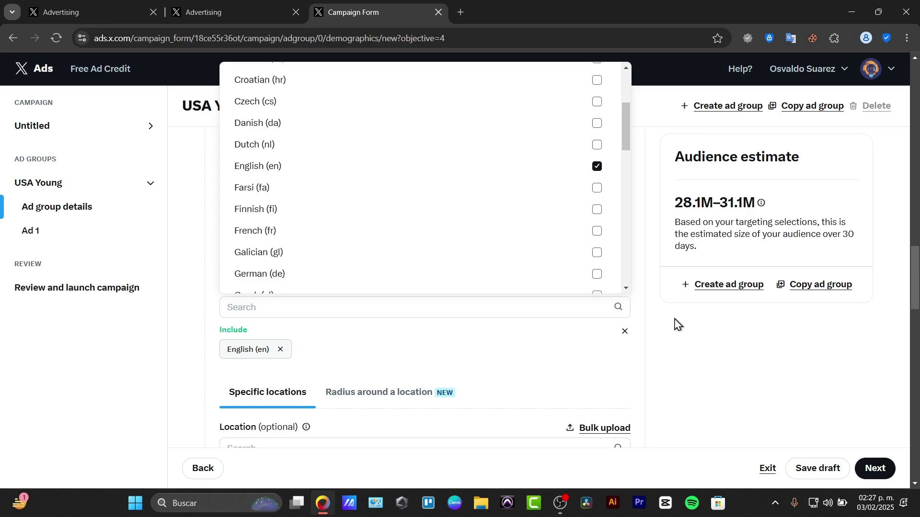
left_click(675, 325)
scroll(402, 392, "down", 3)
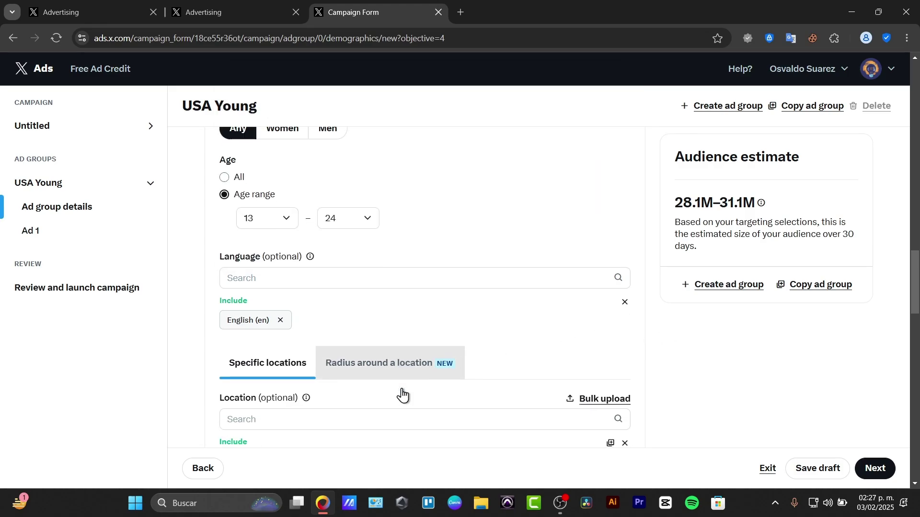
scroll(324, 259, "down", 2)
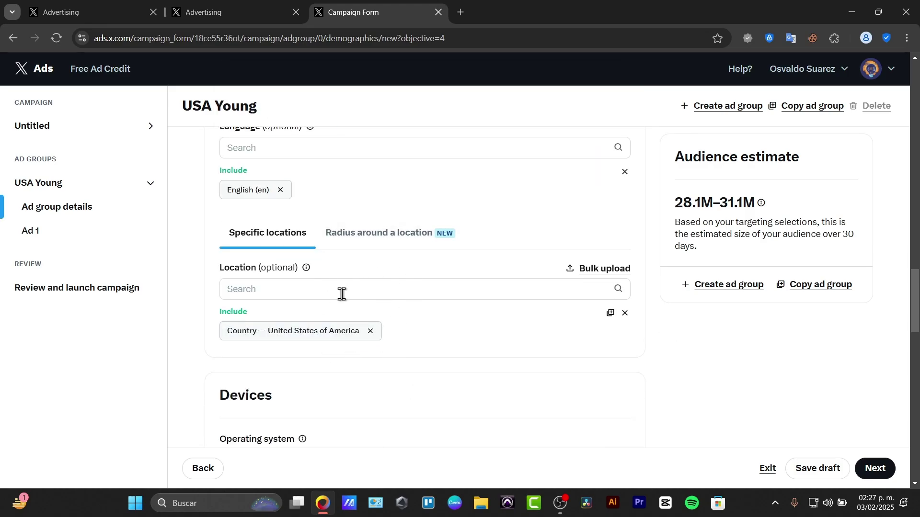
scroll(342, 293, "down", 3)
scroll(356, 215, "up", 3)
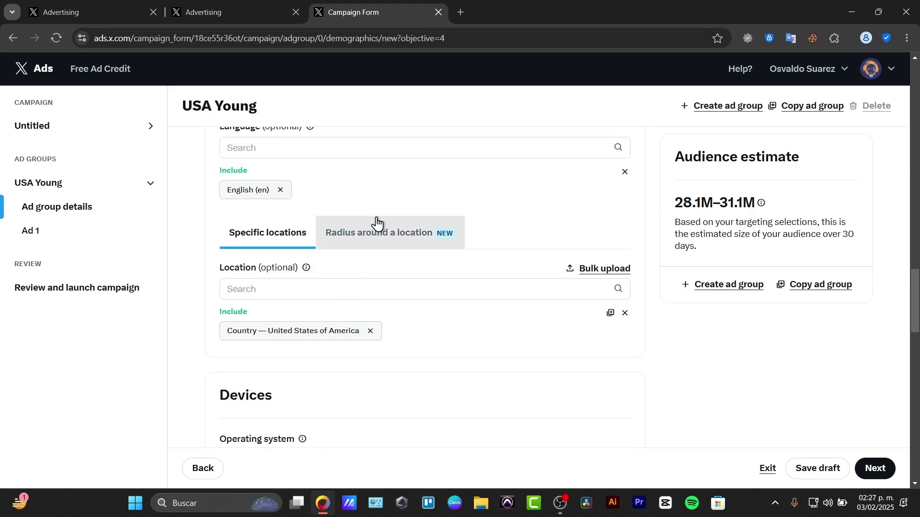
- Keep country-level location and include keywords tech, tutorial, project management, social media, content creation
left_click(376, 229)
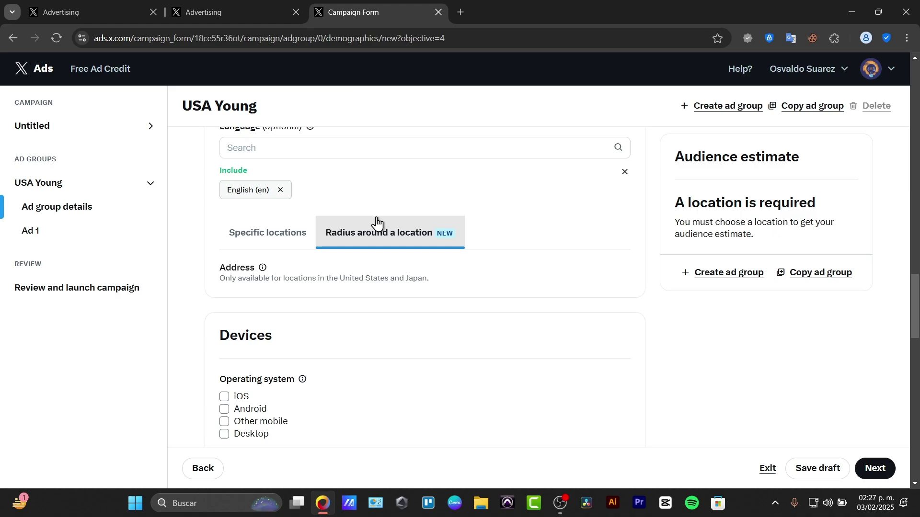
left_click(281, 234)
scroll(380, 287, "down", 3)
scroll(410, 320, "down", 3)
scroll(409, 320, "down", 2)
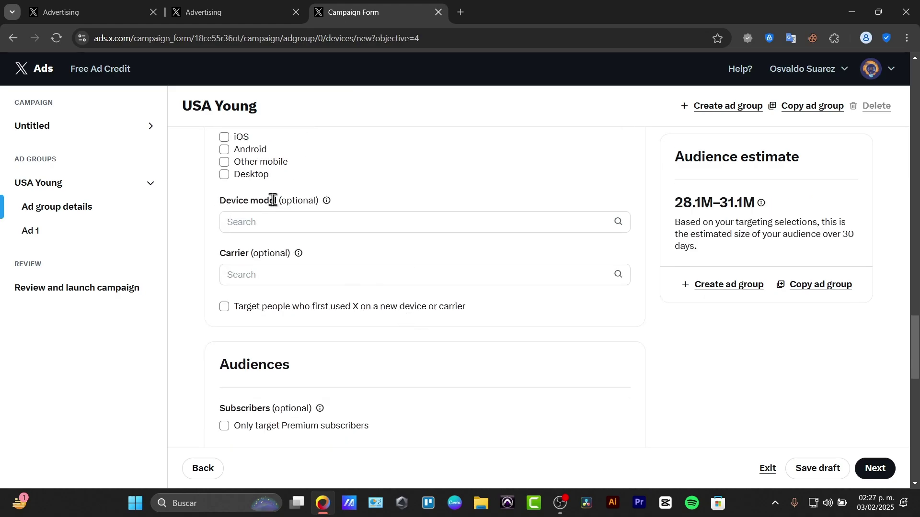
scroll(291, 213, "down", 2)
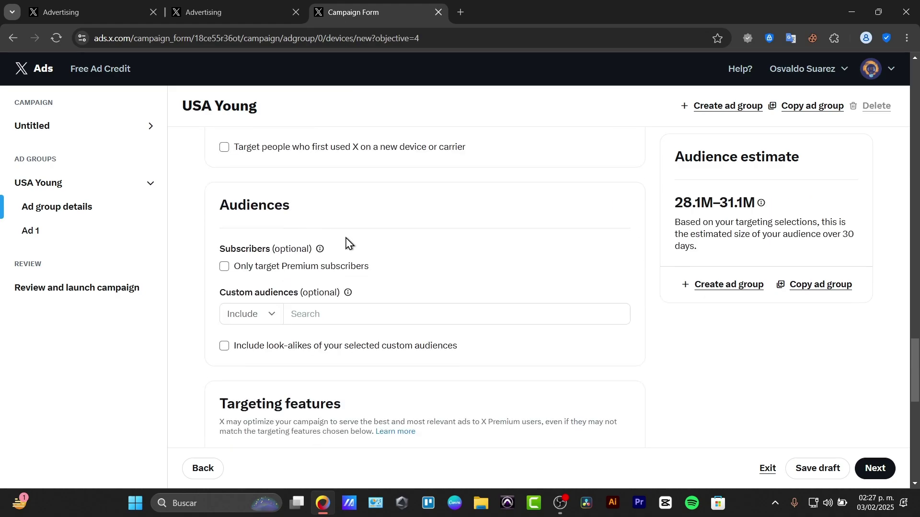
scroll(345, 238, "down", 3)
scroll(343, 244, "down", 3)
scroll(342, 242, "down", 3)
scroll(341, 242, "up", 5)
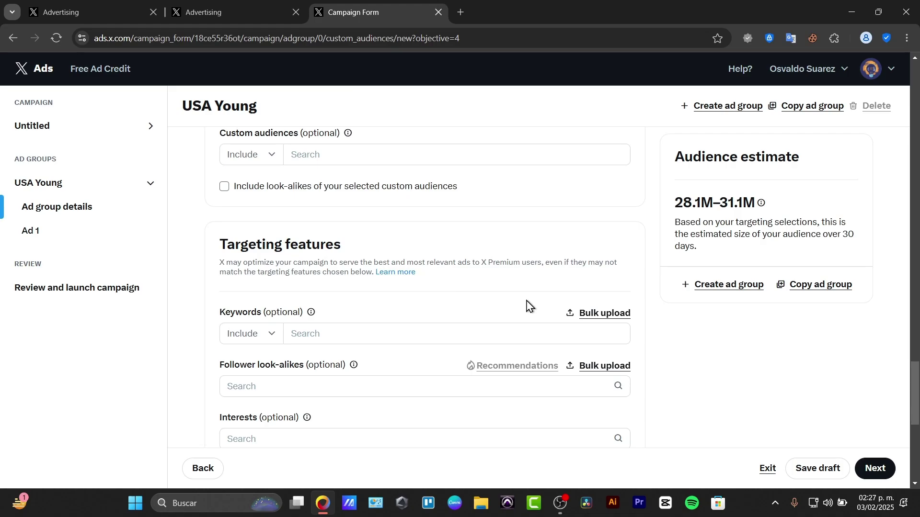
scroll(529, 298, "down", 2)
left_click(355, 172)
type("tech")
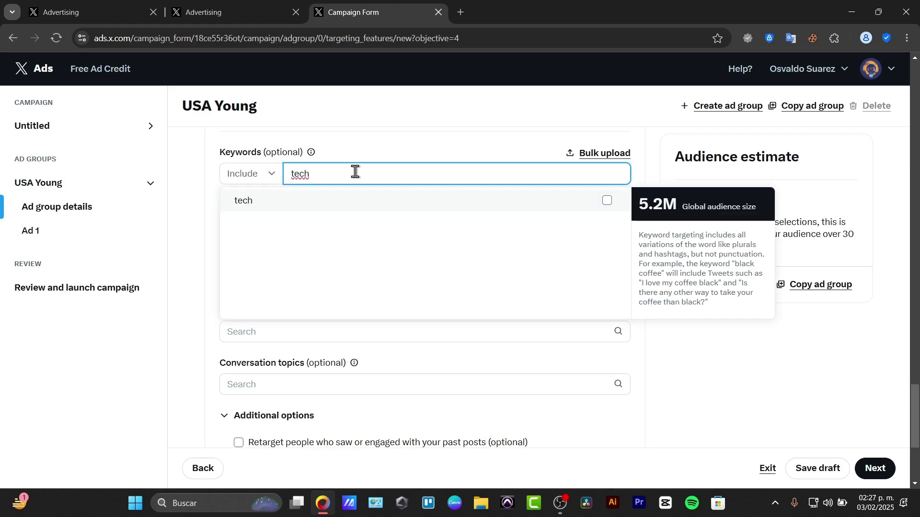
left_click(606, 200)
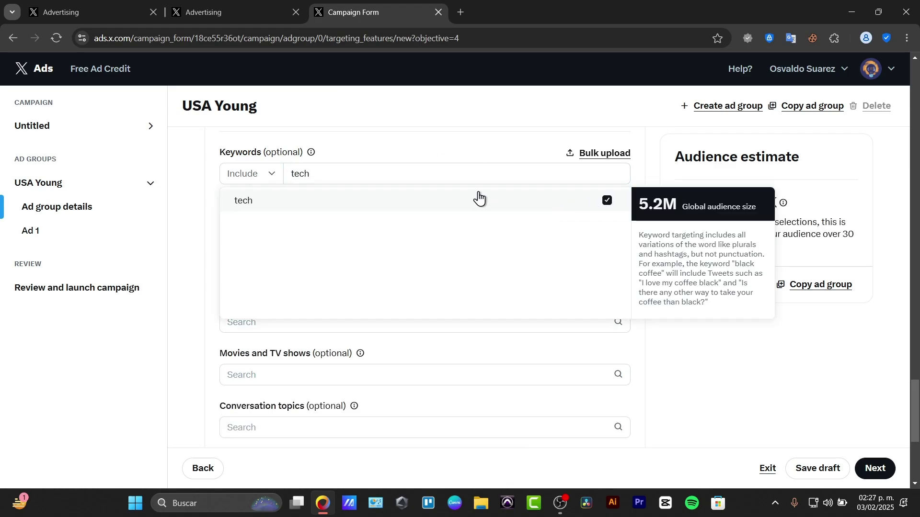
left_click(423, 176)
type("tutorial")
double_click(425, 176)
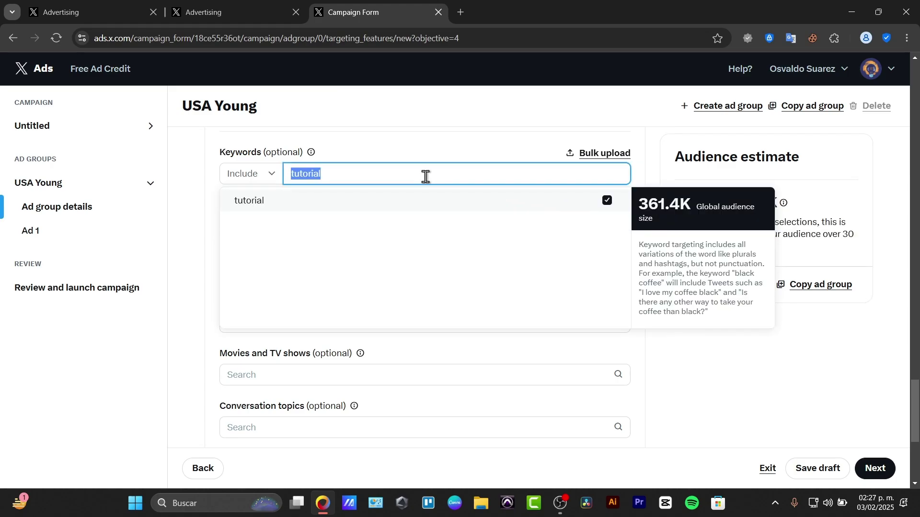
type("porje")
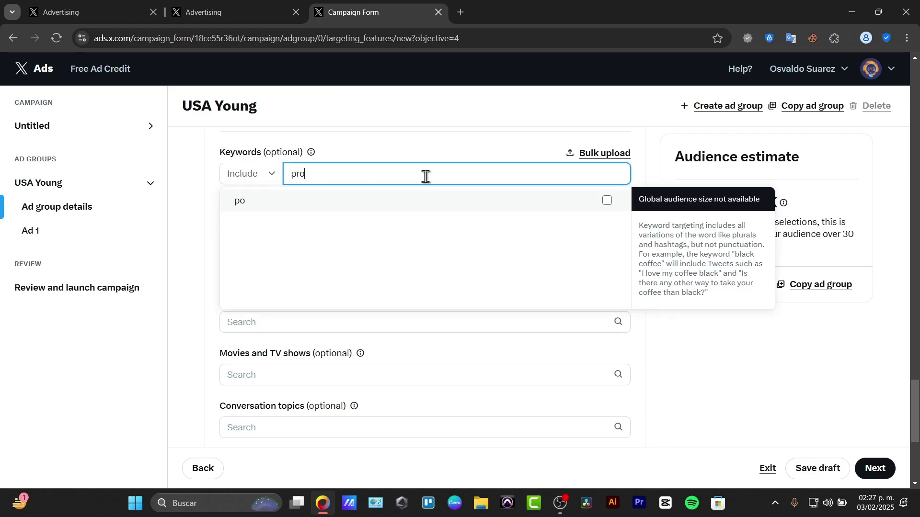
type("content creation")
left_click(607, 200)
left_click(855, 374)
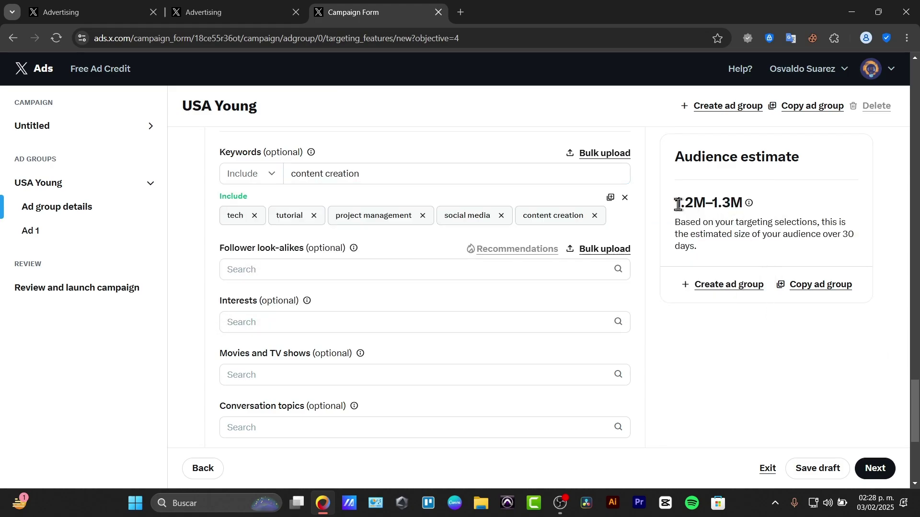
left_click_drag(676, 203, 748, 203)
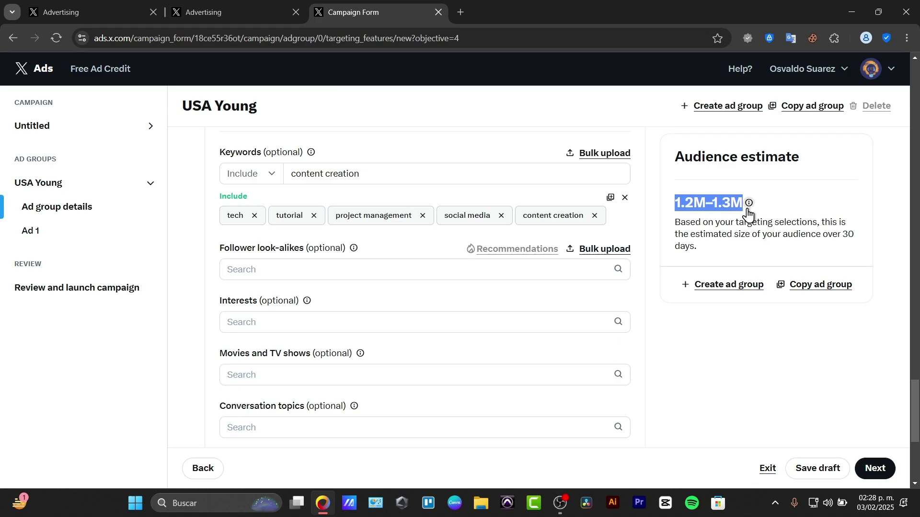
- Expand the Education category and tick the Online education interest
left_click(276, 305)
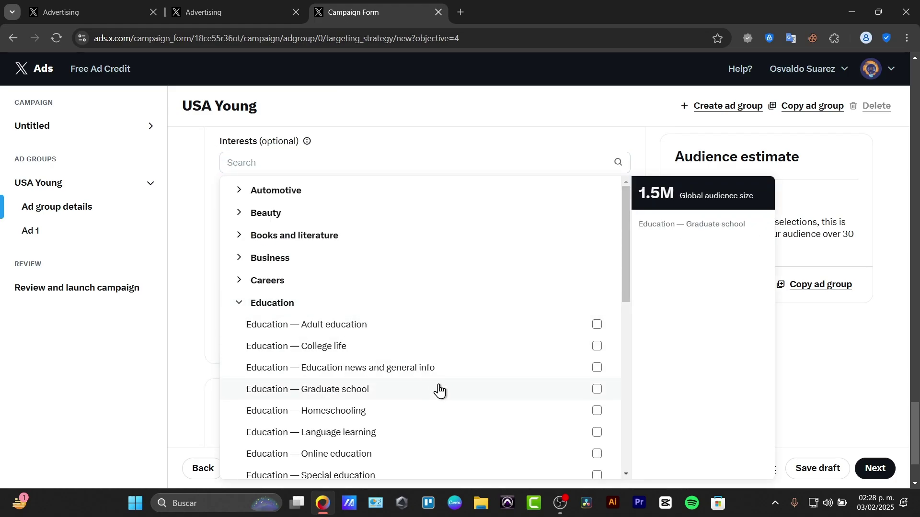
scroll(416, 340, "down", 2)
left_click(355, 296)
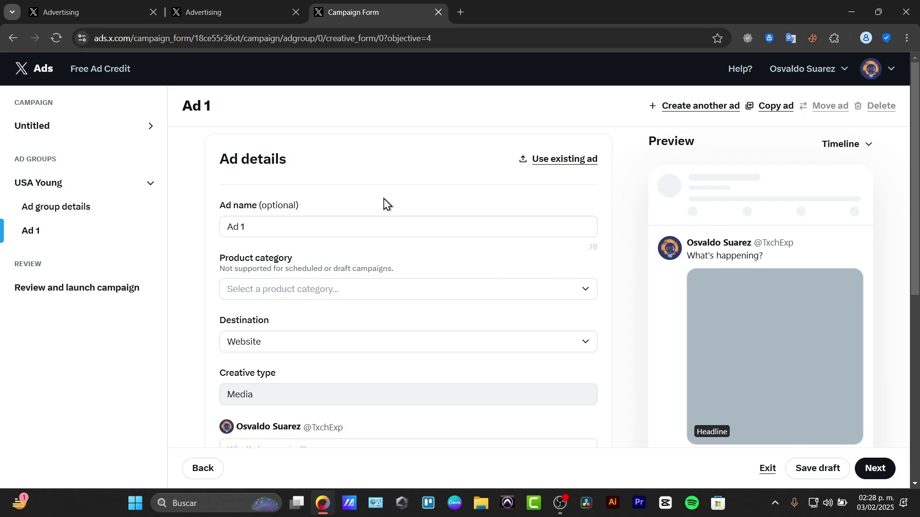
- Rename the ad 'Shopify', choose Apparel & Accessories > Clothing, keep Website destination, start post text
left_click(304, 227)
triple_click(308, 222)
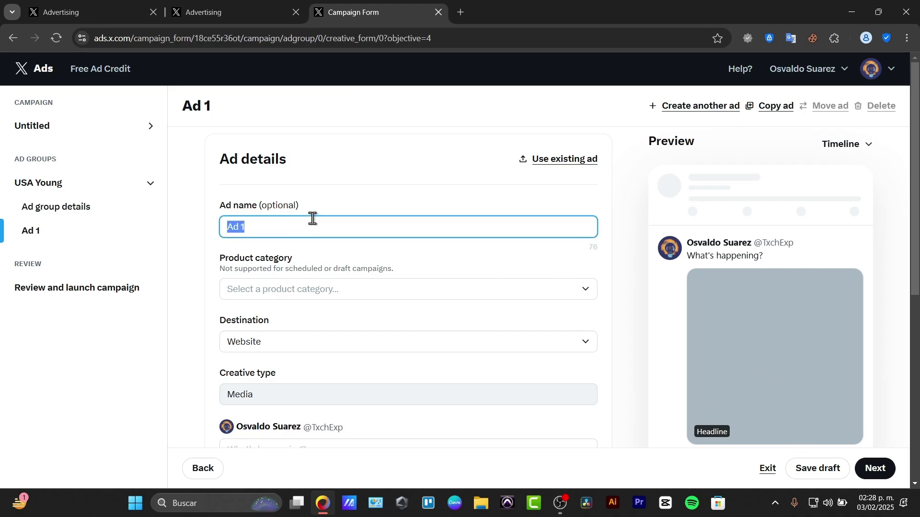
type("Shopify")
left_click(452, 291)
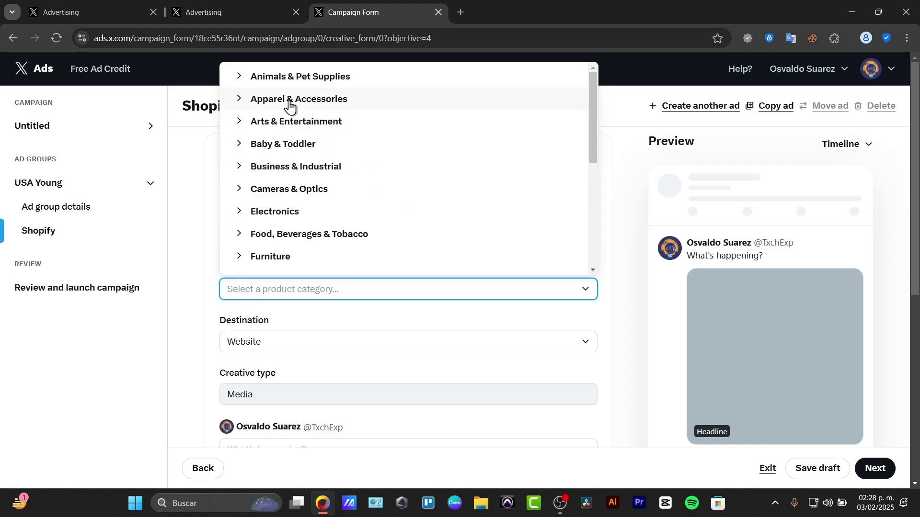
scroll(359, 151, "down", 3)
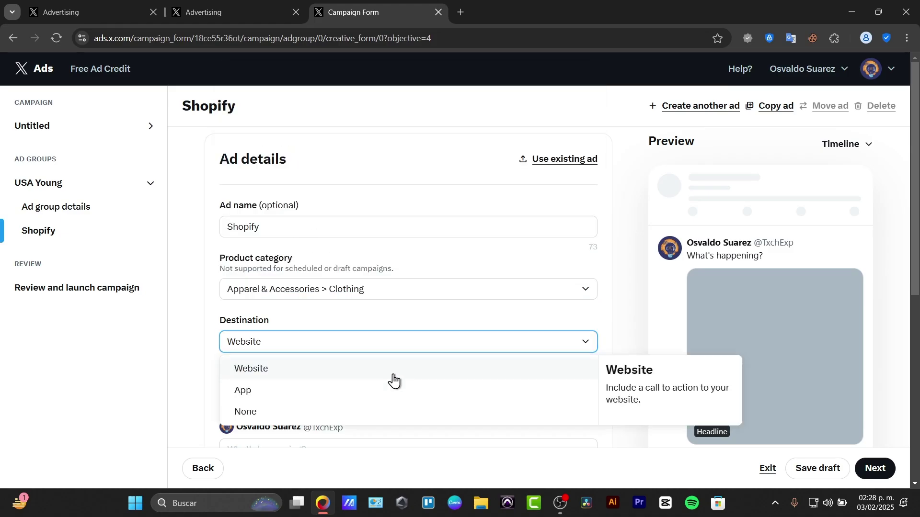
left_click(413, 369)
scroll(413, 366, "down", 2)
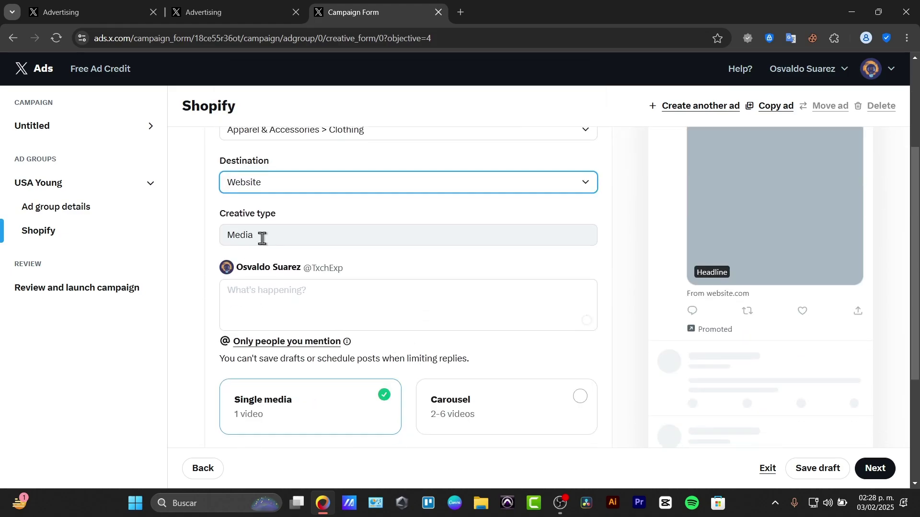
left_click(371, 288)
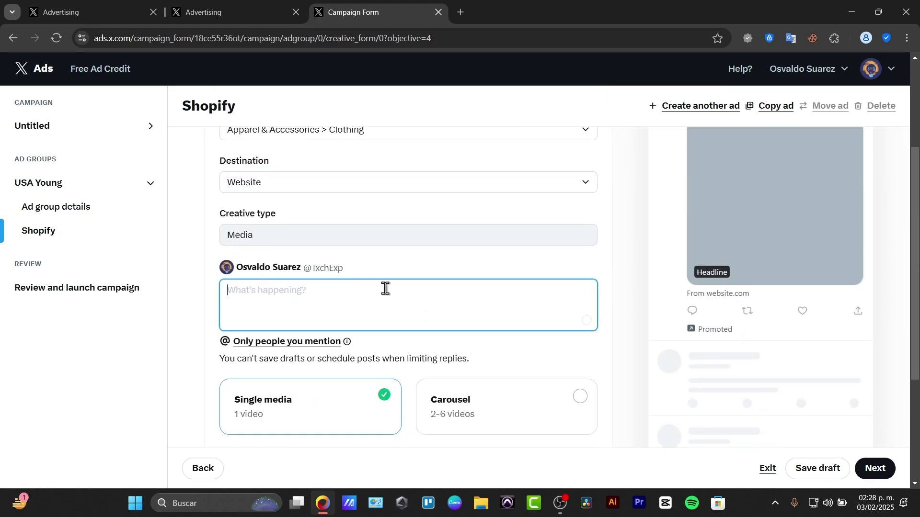
type("G")
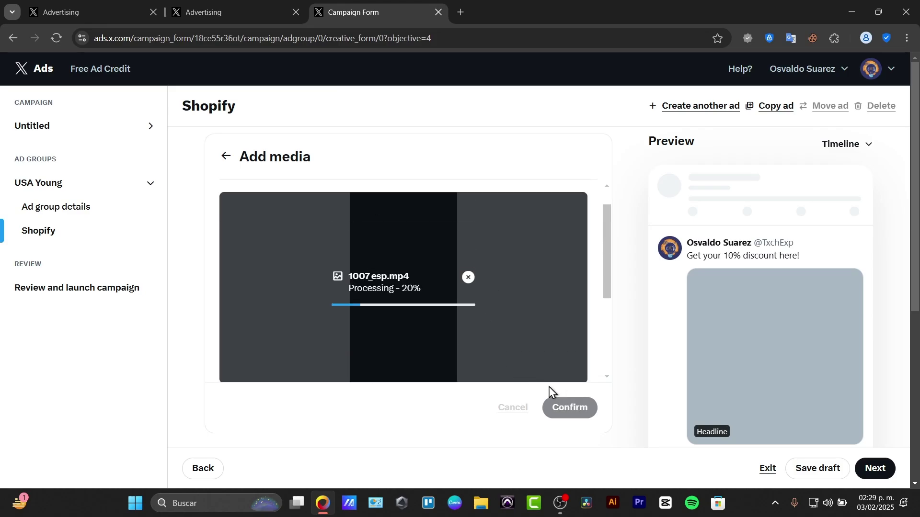
scroll(567, 410, "down", 3)
scroll(567, 410, "down", 2)
scroll(568, 410, "down", 3)
scroll(568, 410, "up", 3)
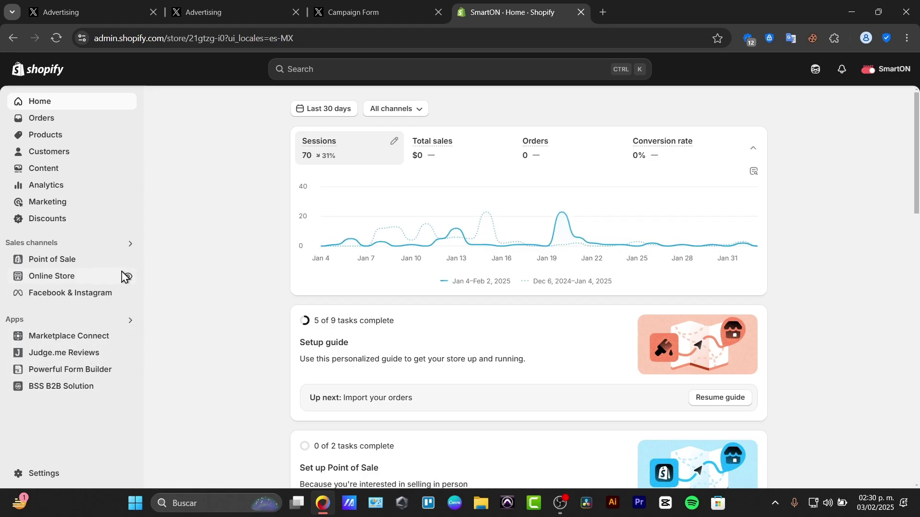
left_click(123, 277)
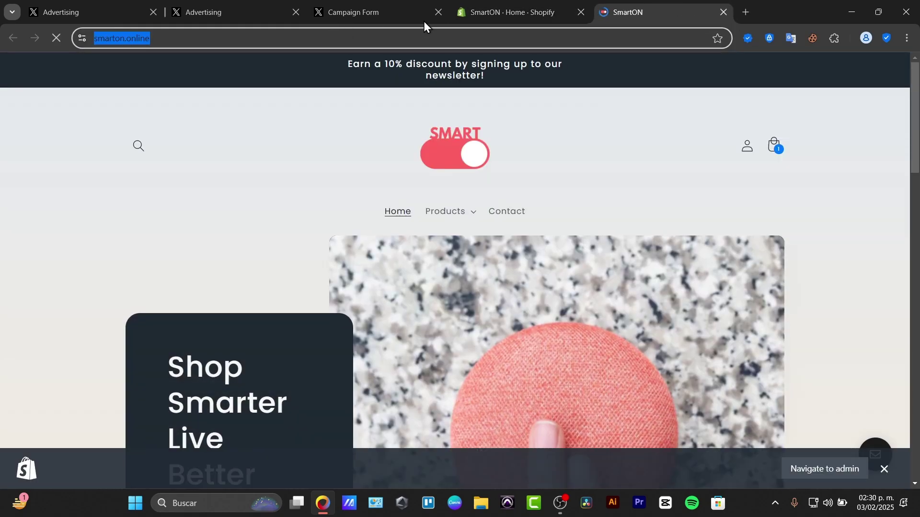
left_click(503, 12)
left_click(397, 12)
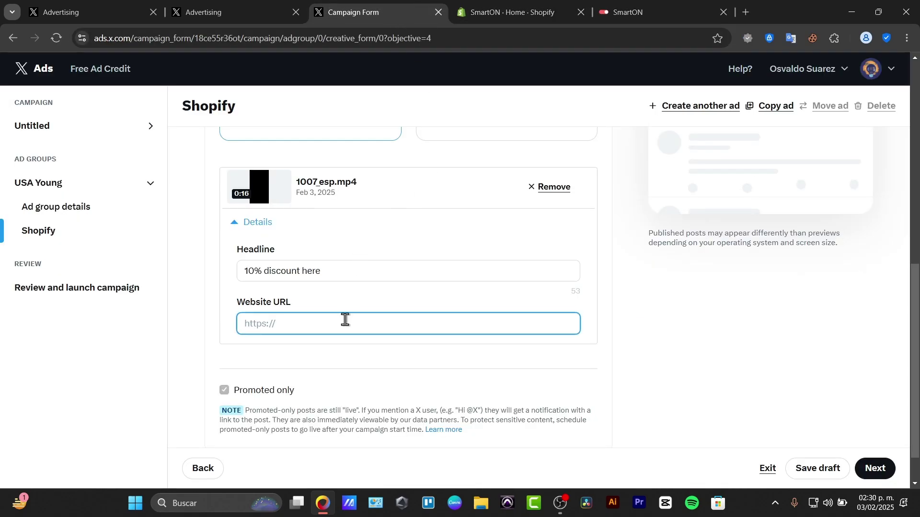
type("https://smarton.online/")
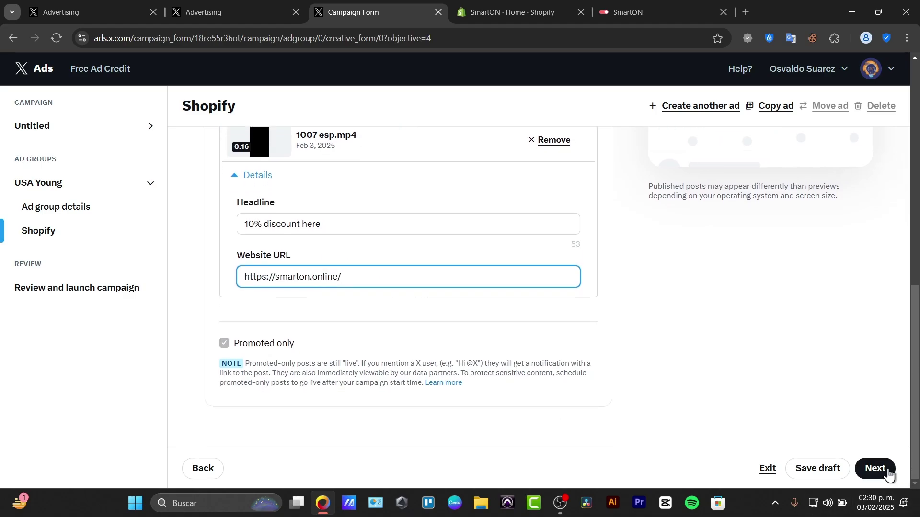
left_click(875, 468)
- Dismiss the verification notice, launch the campaign as a draft, and choose Sign out
left_click(696, 352)
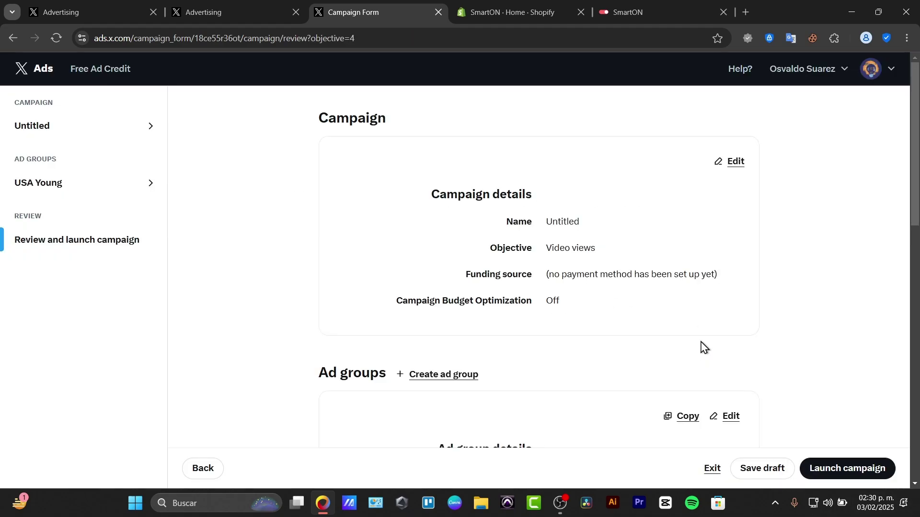
scroll(684, 291, "down", 2)
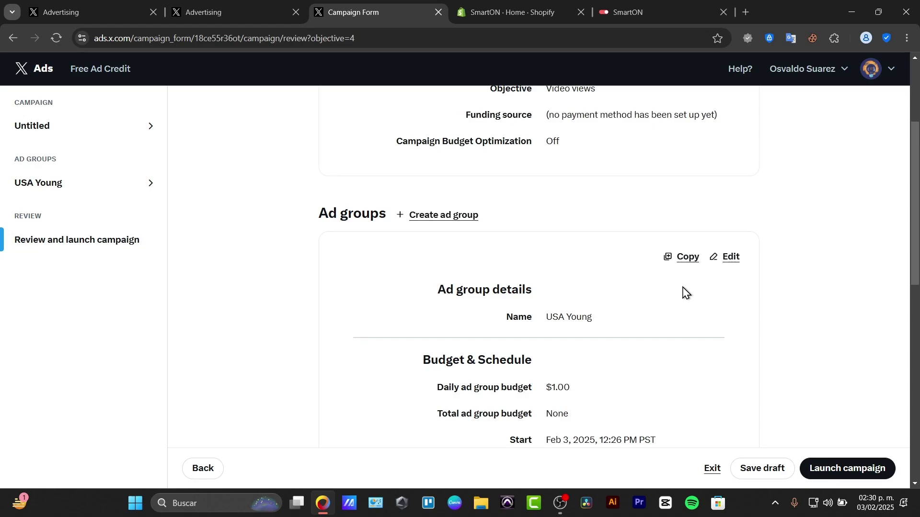
scroll(684, 292, "down", 3)
scroll(684, 291, "down", 3)
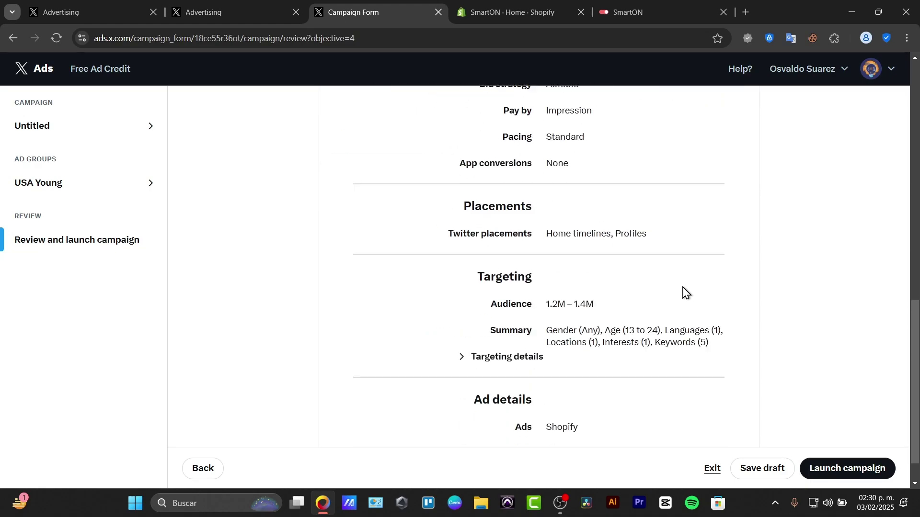
scroll(684, 291, "down", 1)
scroll(684, 291, "up", 10)
scroll(684, 291, "down", 8)
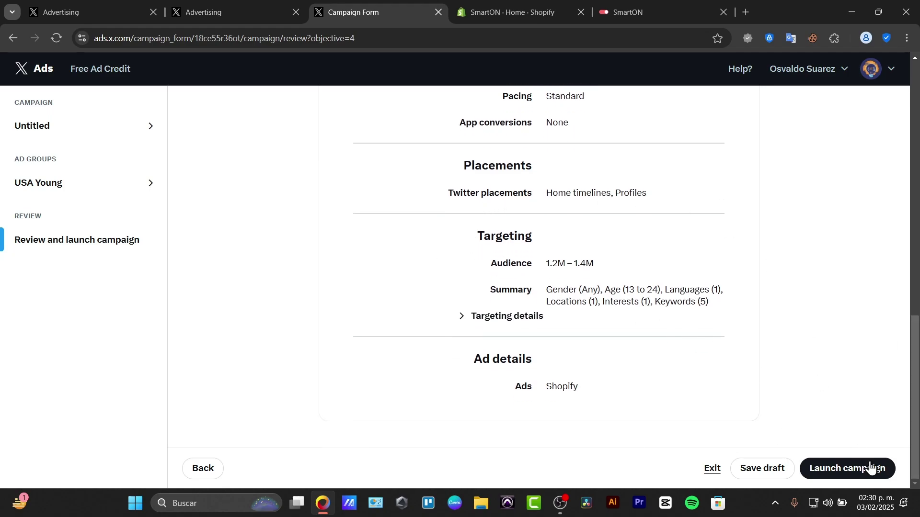
left_click(847, 468)
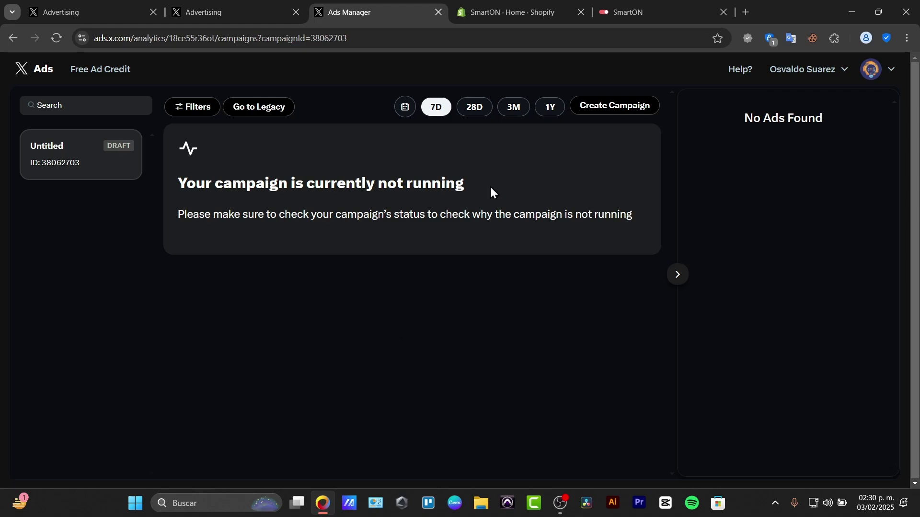
left_click(880, 69)
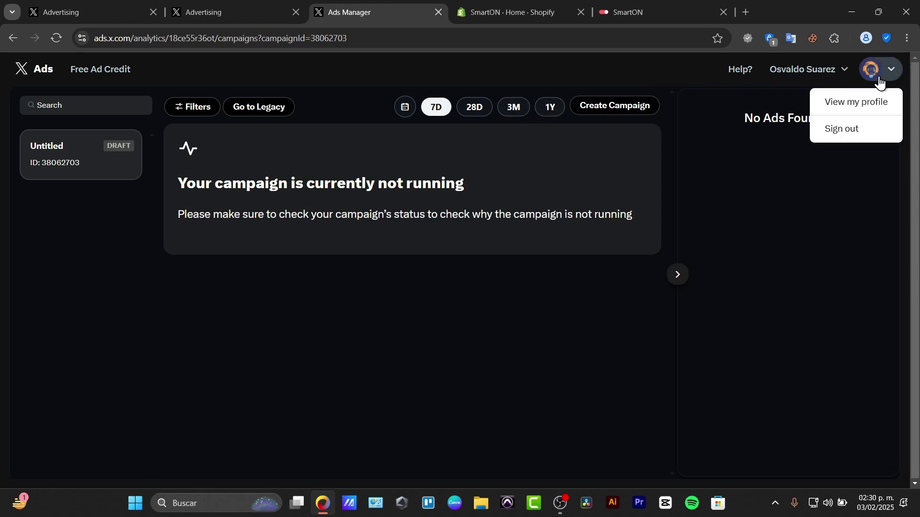
left_click(870, 137)
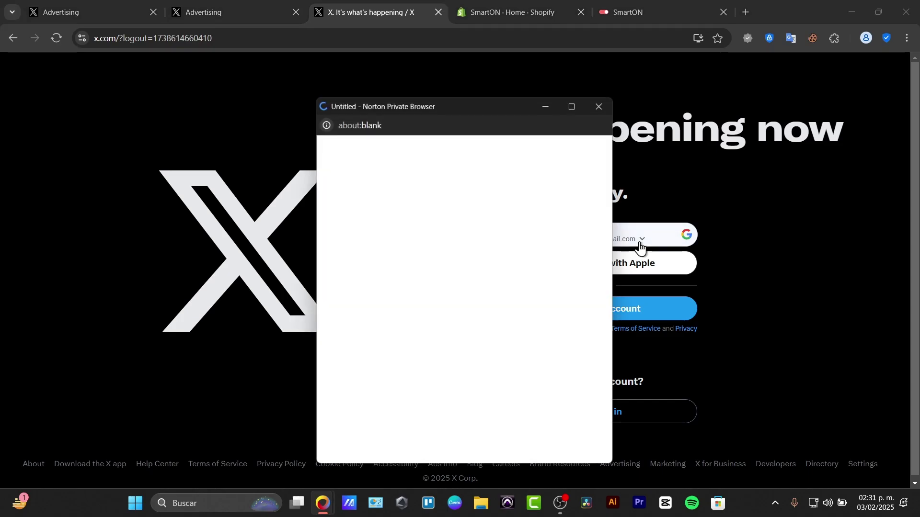
- Sign back in with Google, confirm the phone number, and return to X Business advertising
left_click(475, 316)
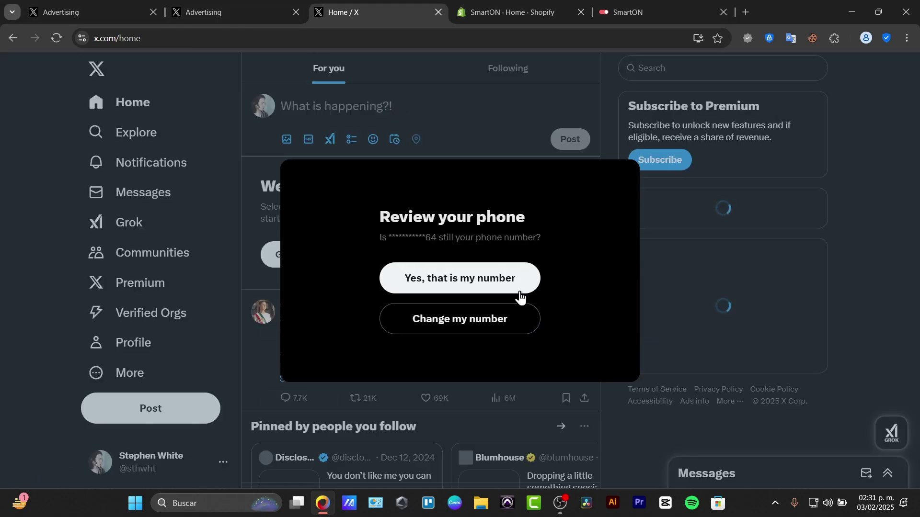
left_click(474, 278)
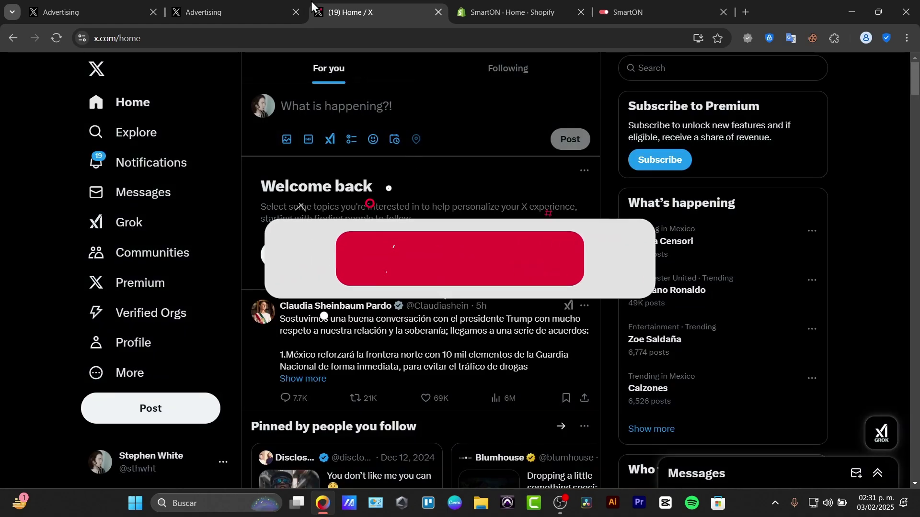
left_click(260, 8)
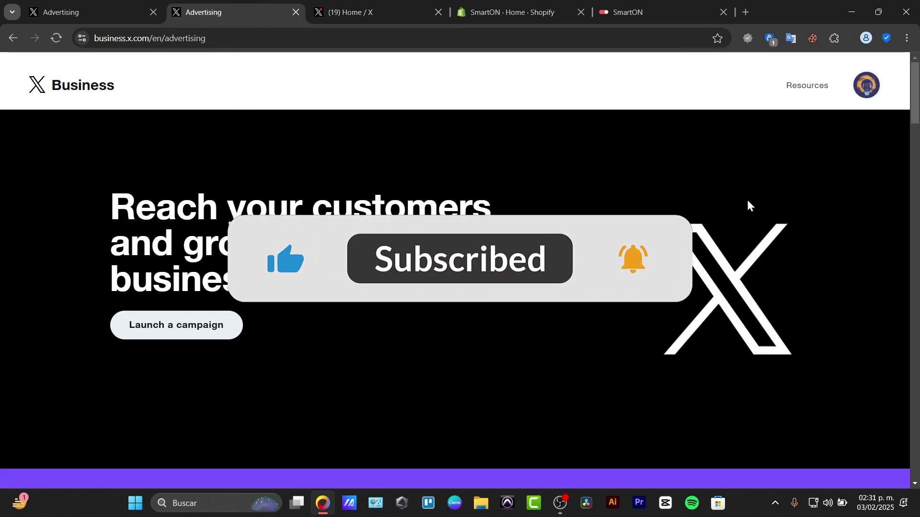